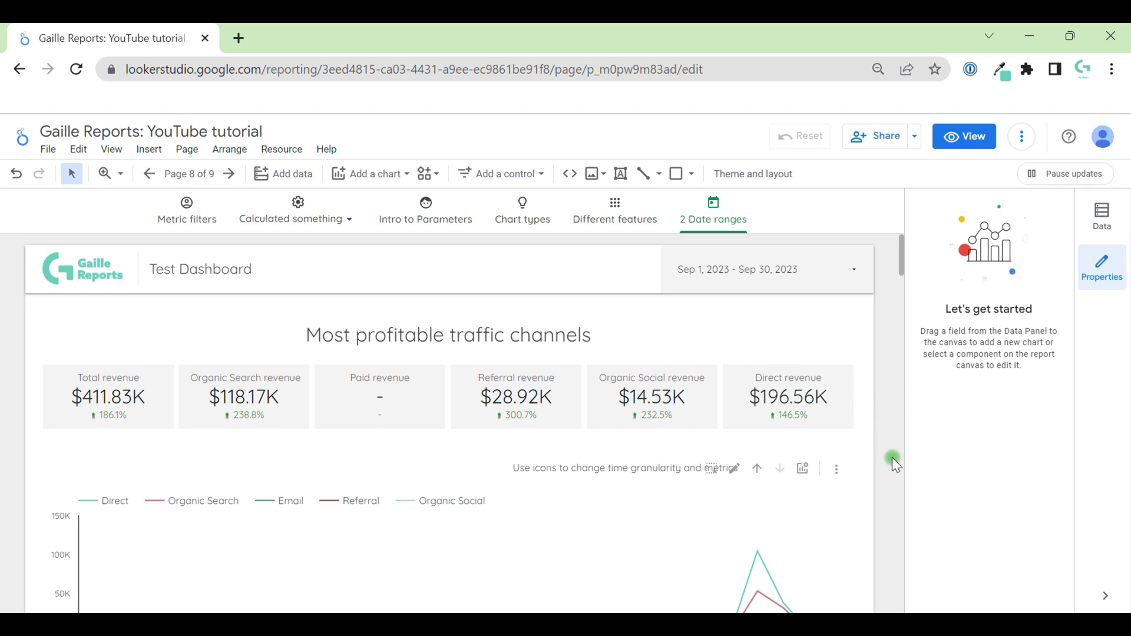
Select all six revenue scorecards together
scroll(892, 458, "down", 1)
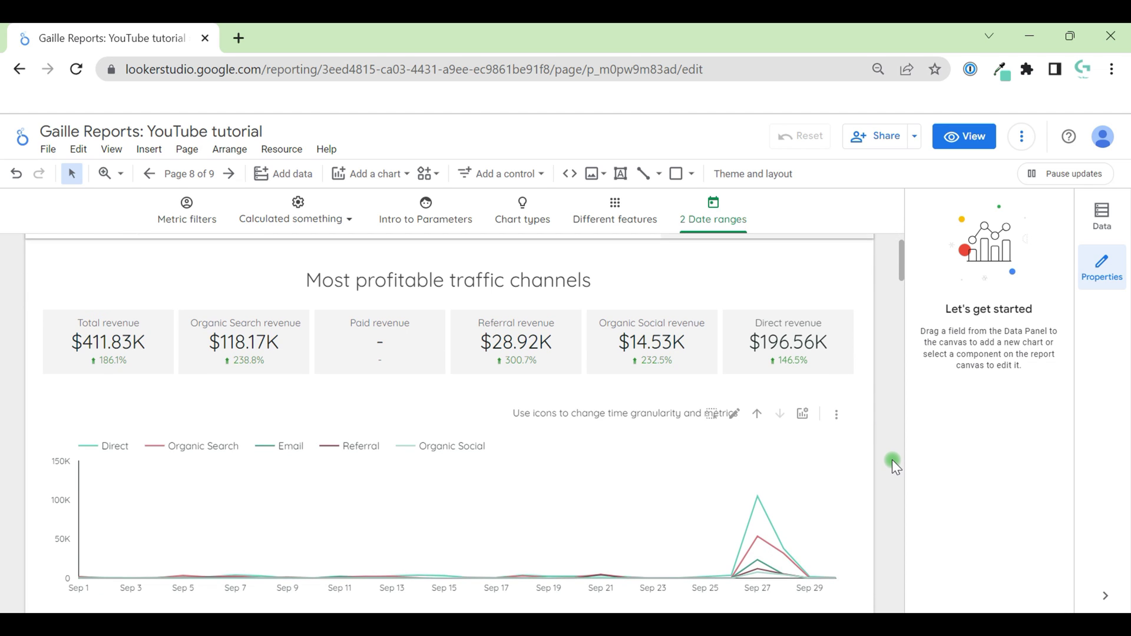
scroll(886, 446, "up", 1)
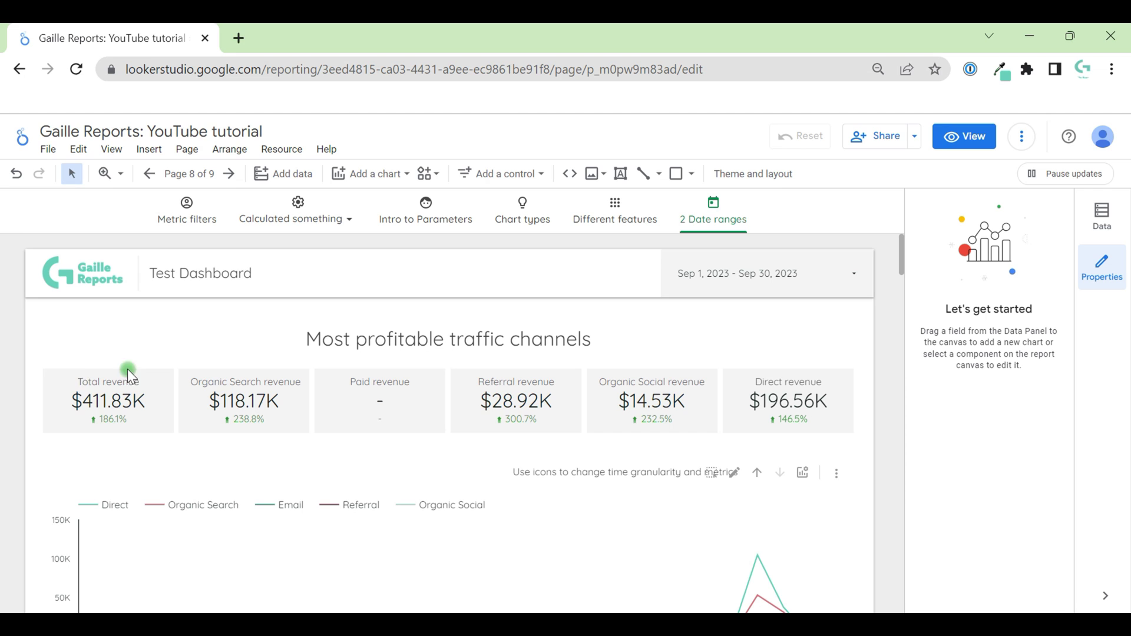
left_click_drag(31, 405, 880, 393)
Check the header date range calendar and leave it at Sep 1 – Sep 30, 2023
left_click(744, 292)
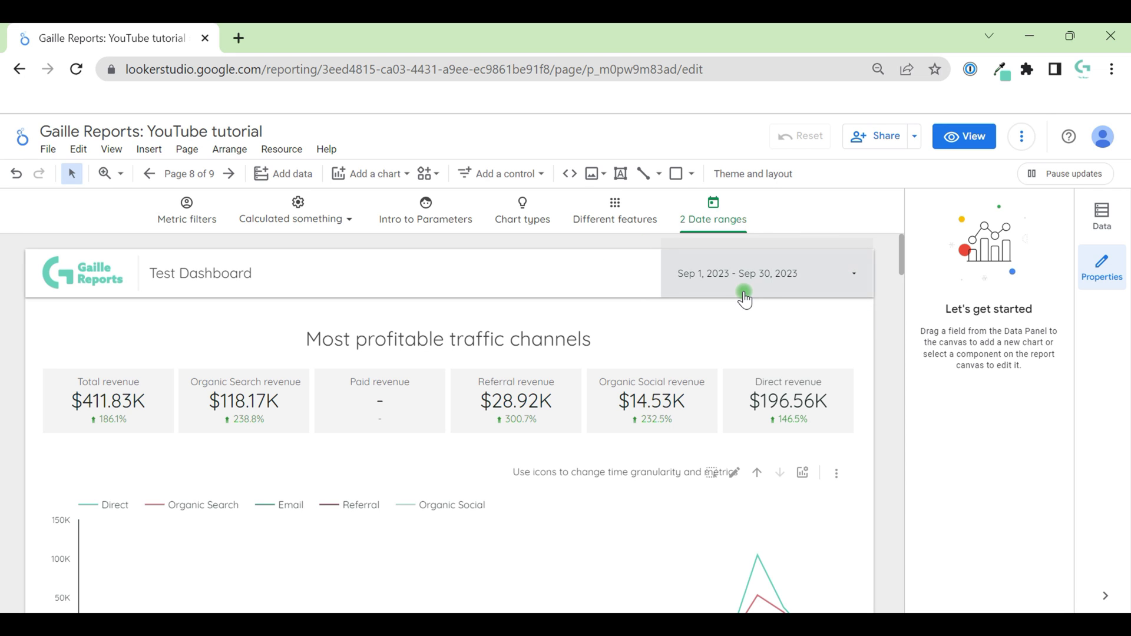
left_click(790, 286)
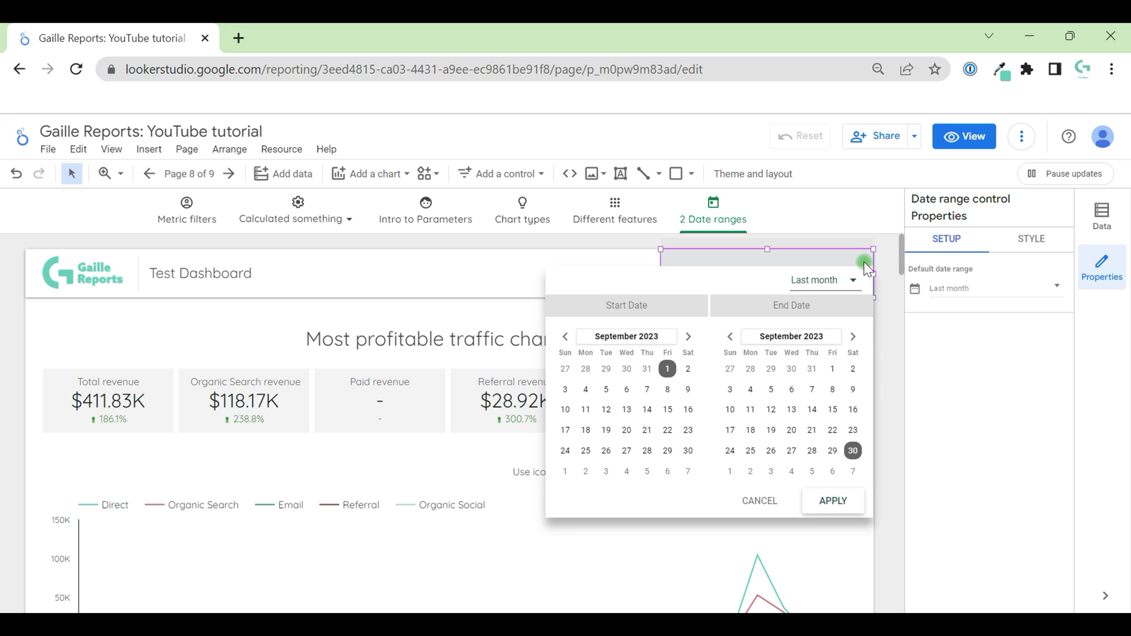
left_click(890, 280)
left_click(839, 355)
scroll(842, 358, "down", 2)
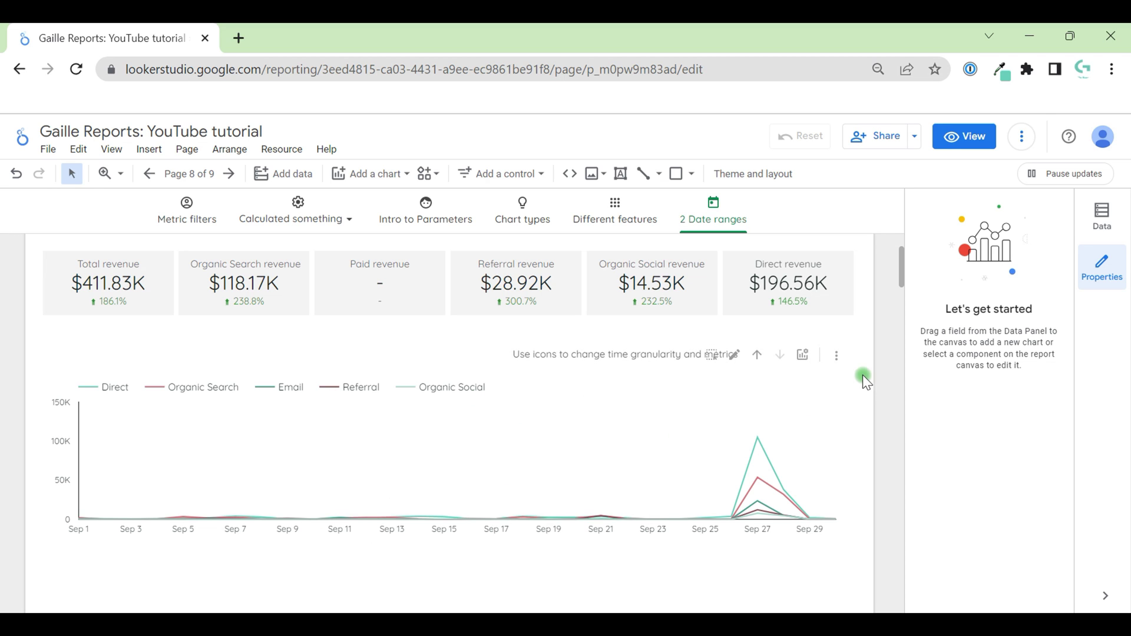
scroll(861, 360, "up", 2)
left_click(824, 281)
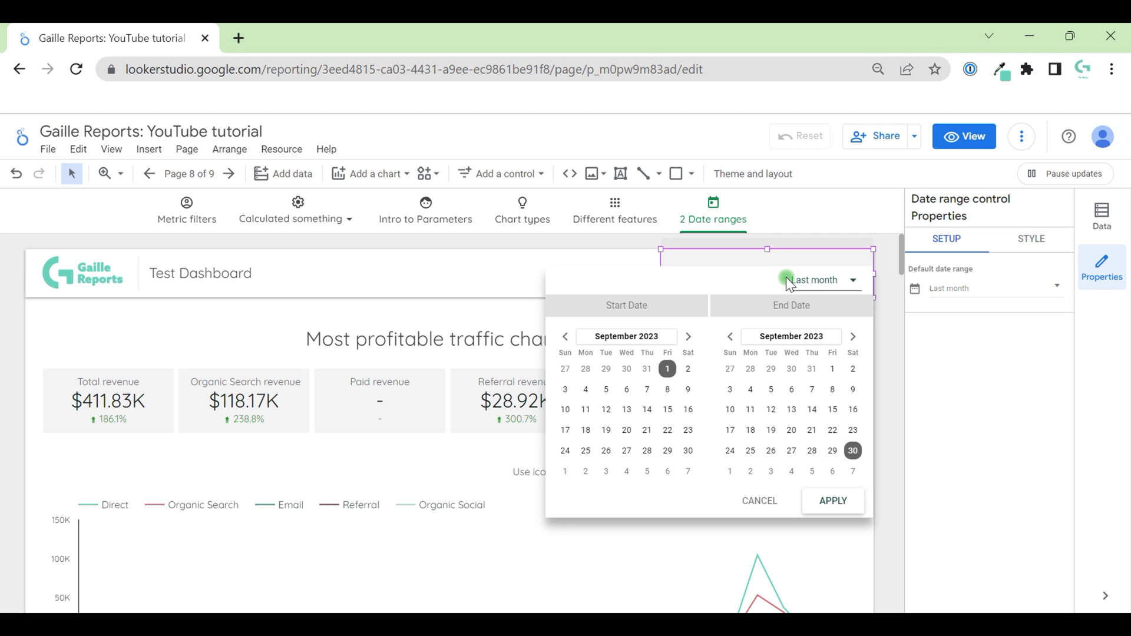
left_click(888, 345)
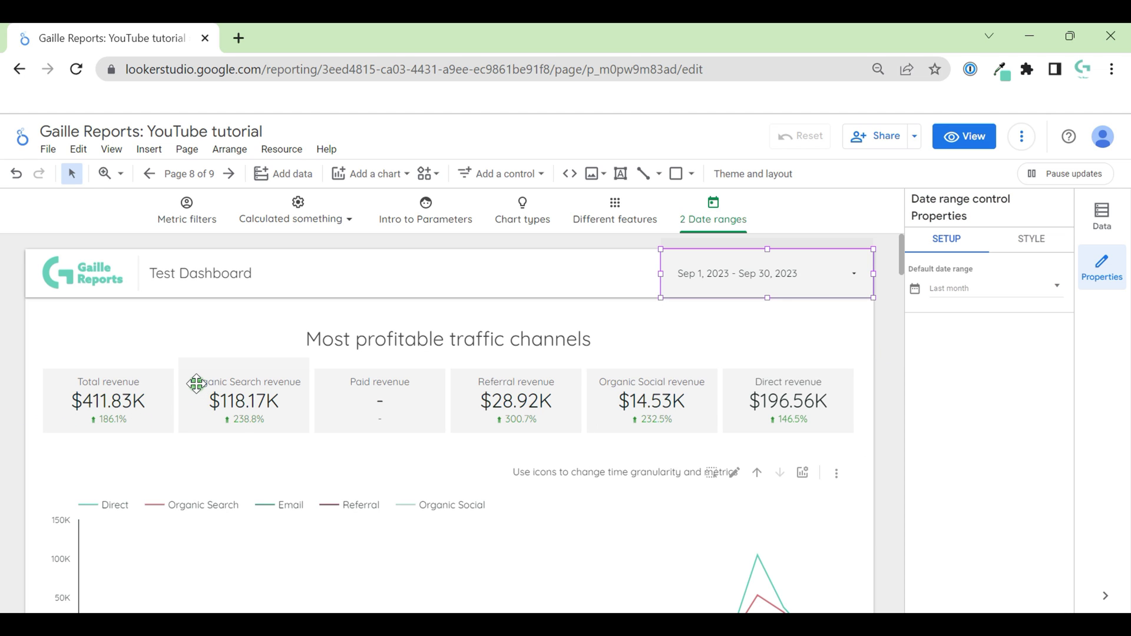
left_click(889, 455)
scroll(889, 455, "down", 3)
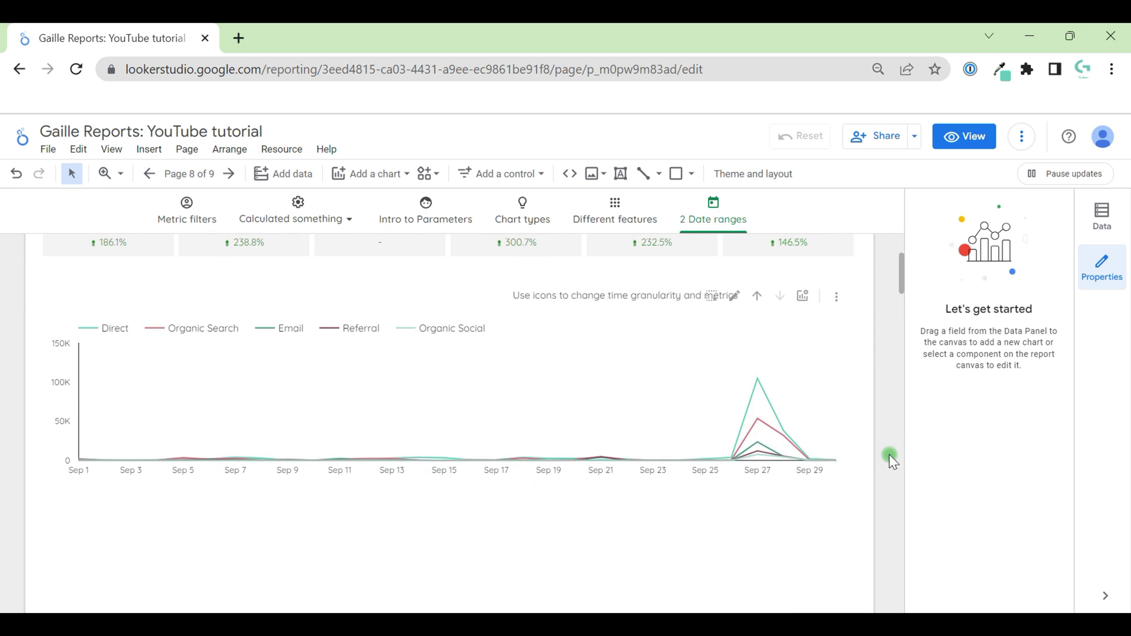
scroll(891, 452, "up", 1)
Set the time-series chart's default date range to Custom
left_click(457, 460)
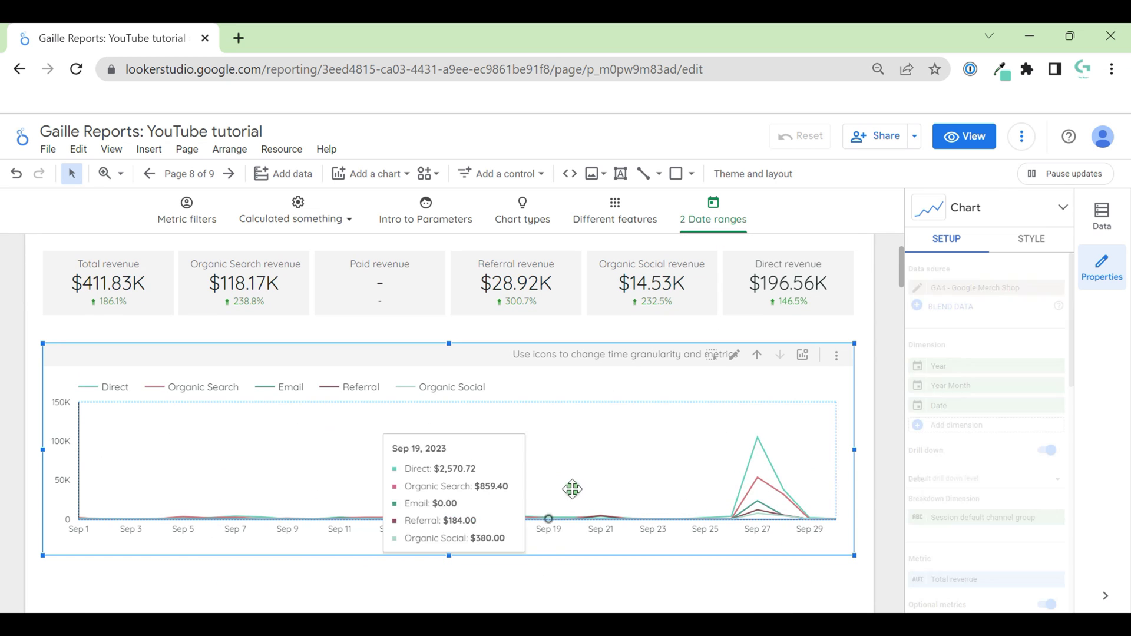
left_click(1080, 480)
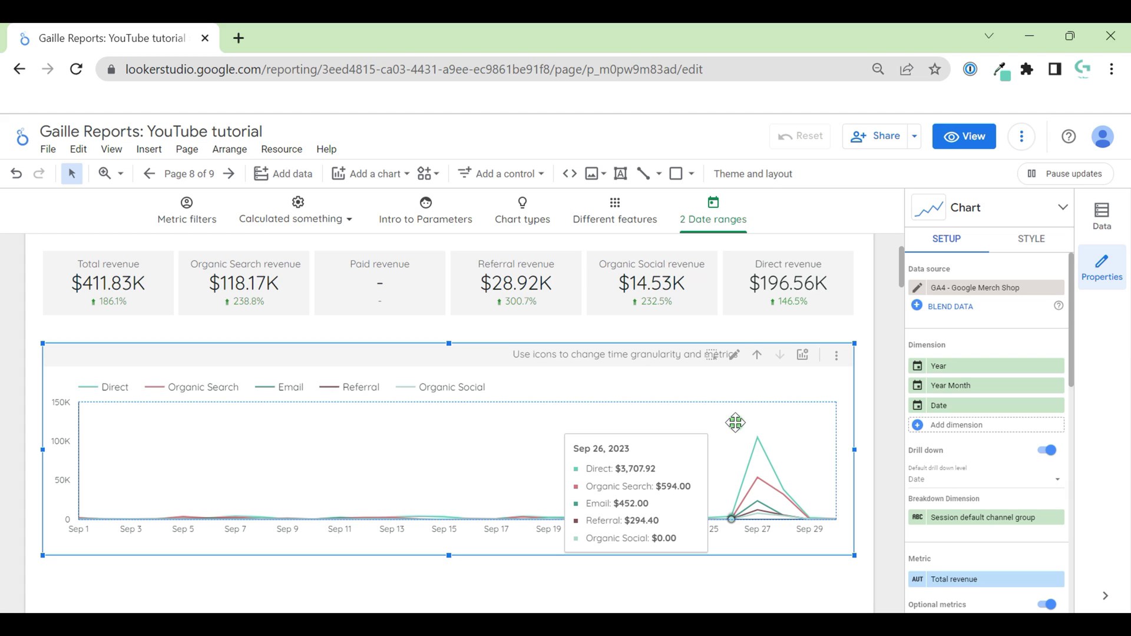
scroll(943, 459, "down", 5)
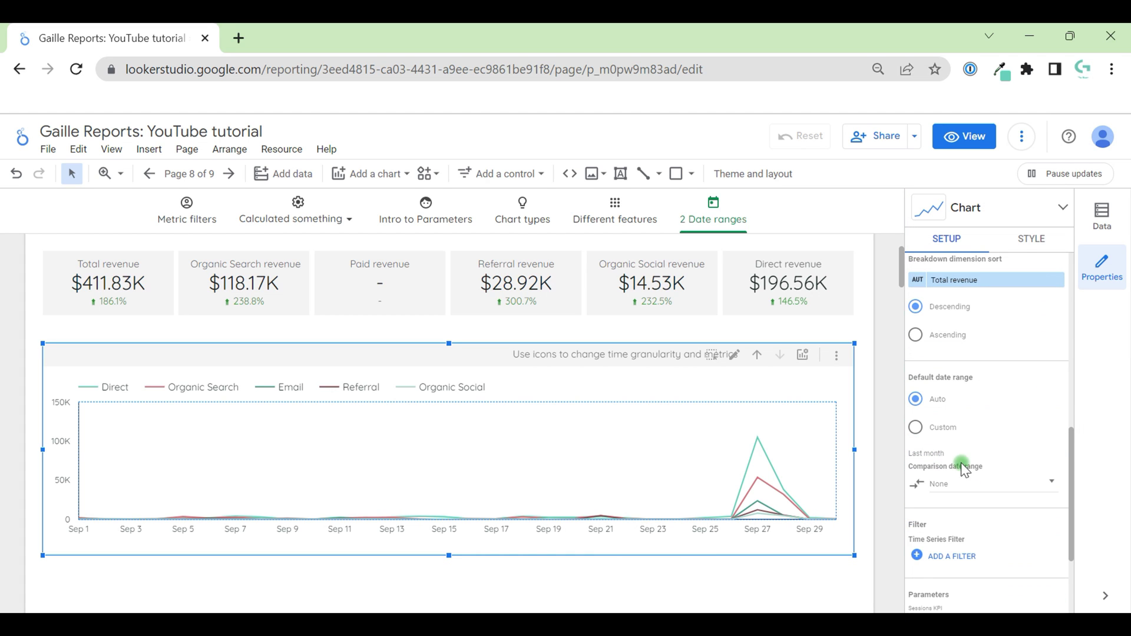
left_click(924, 431)
left_click(936, 427)
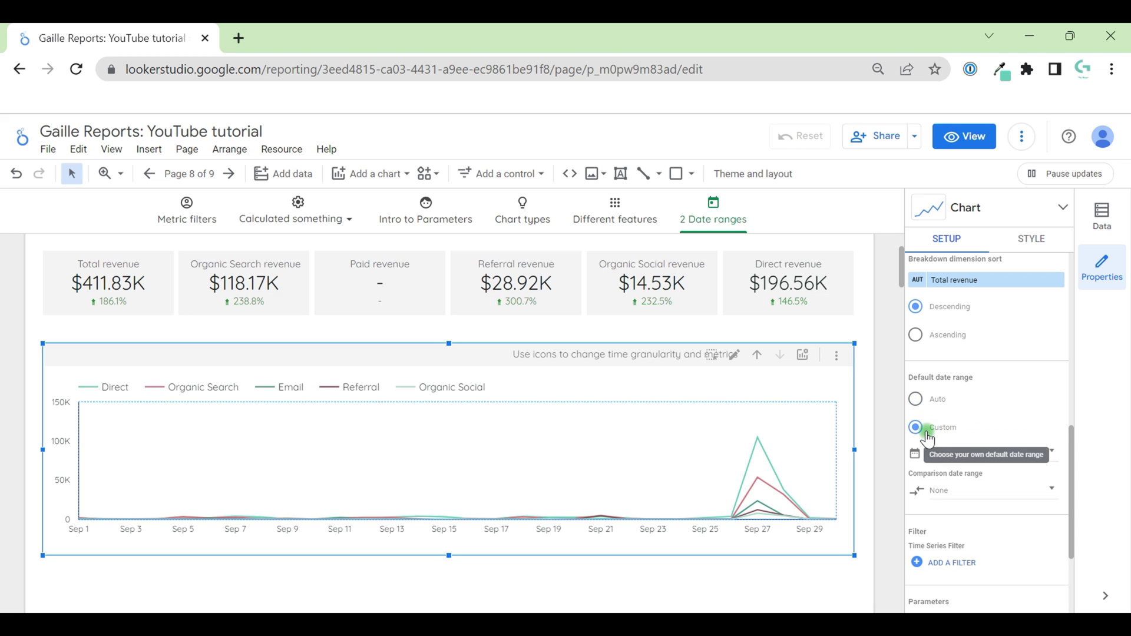
Define an Advanced range: start 12 months back, end 0 months back (Oct 1, 2022 – Oct 31, 2023)
left_click(1013, 456)
left_click(1003, 332)
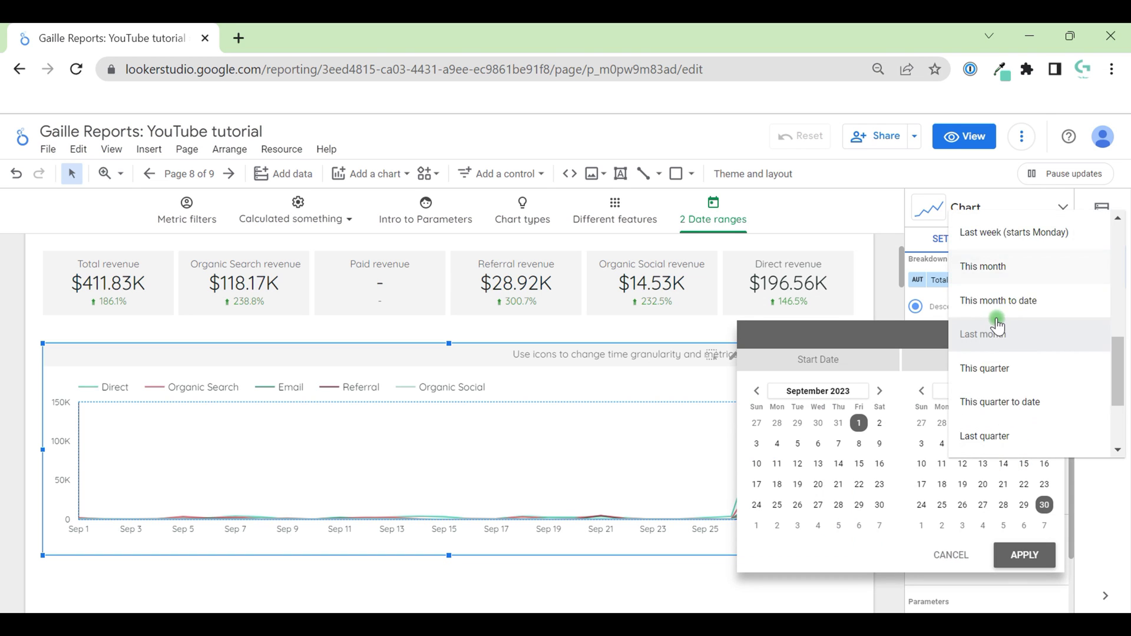
scroll(1000, 347, "down", 1)
left_click(1018, 439)
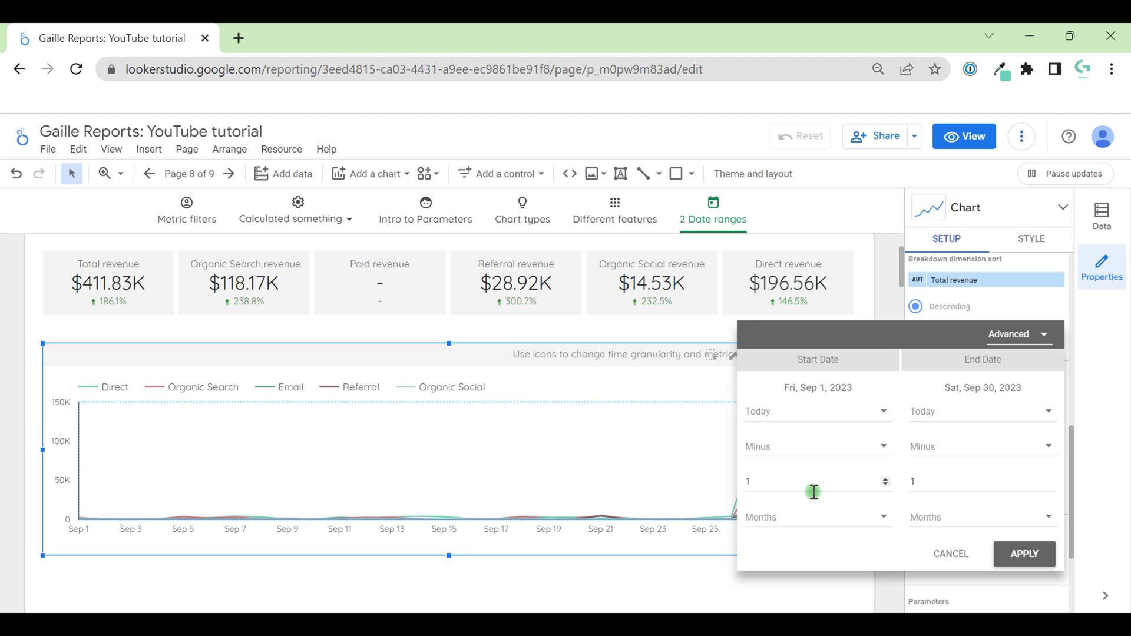
left_click(950, 482)
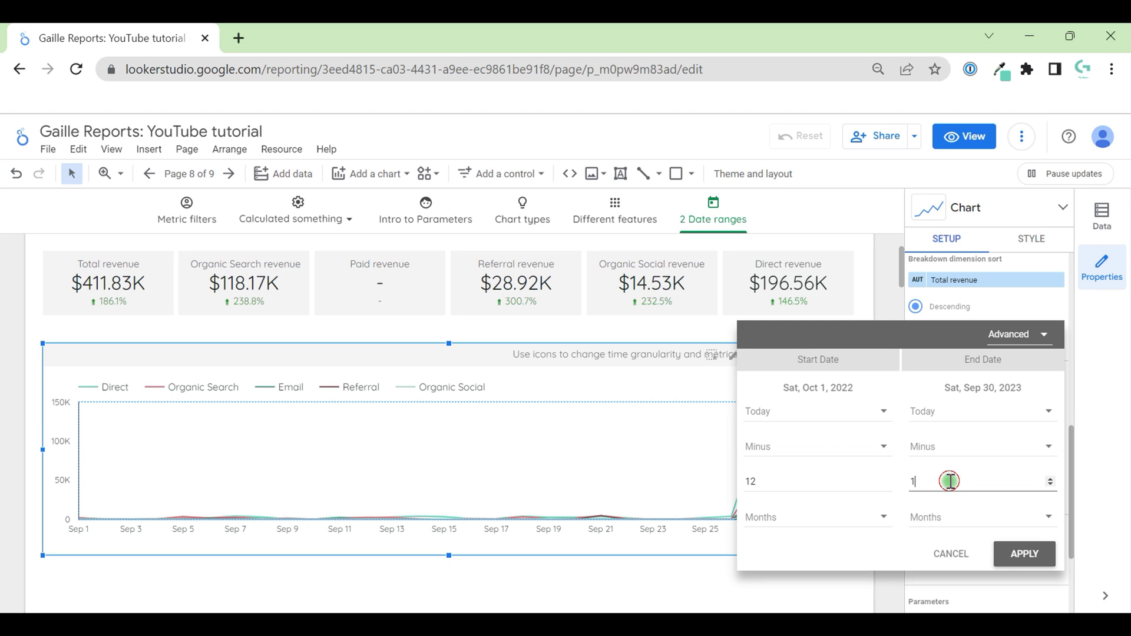
key("BackSpace")
type("0")
left_click(1025, 555)
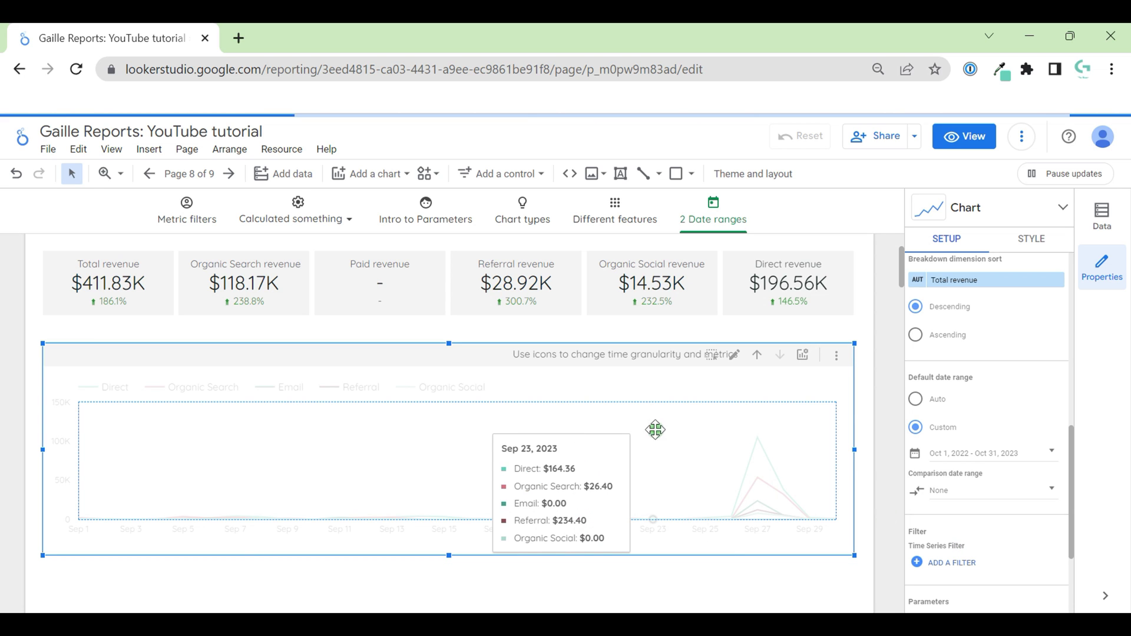
left_click(864, 430)
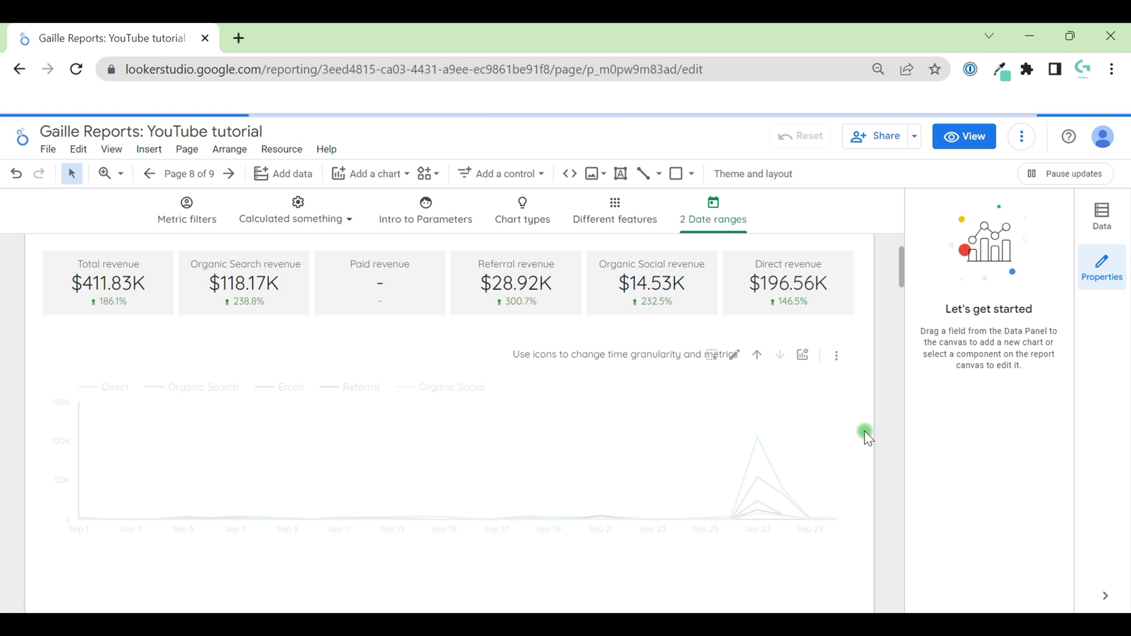
Apply a Jul 1 – Oct 31, 2023 custom range to the time-series chart
mouse_move(834, 414)
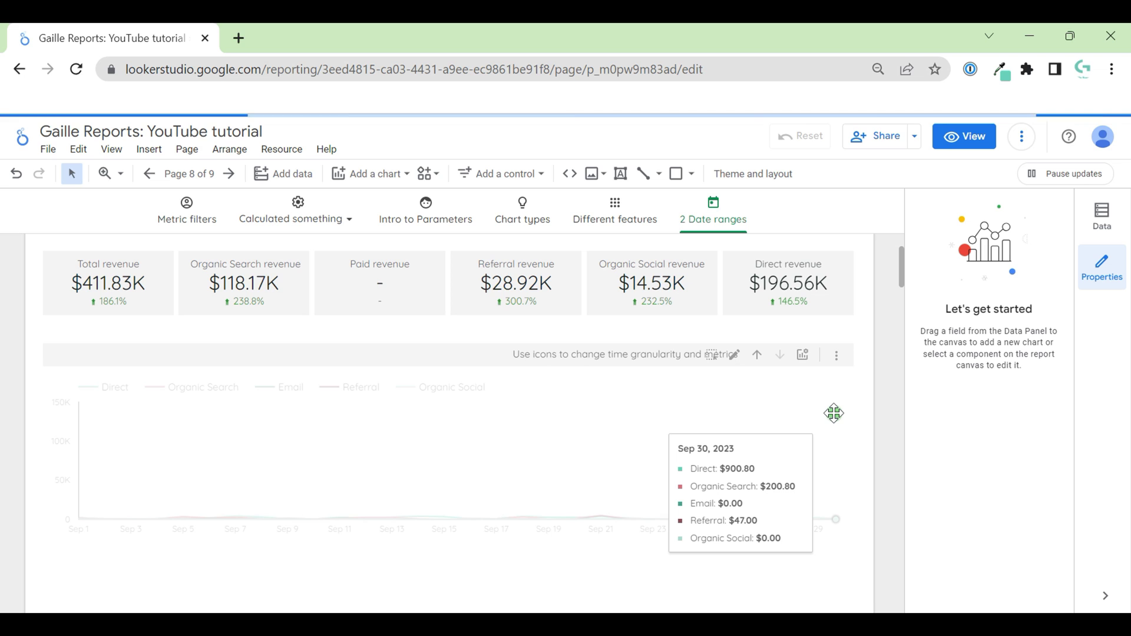
left_click(834, 413)
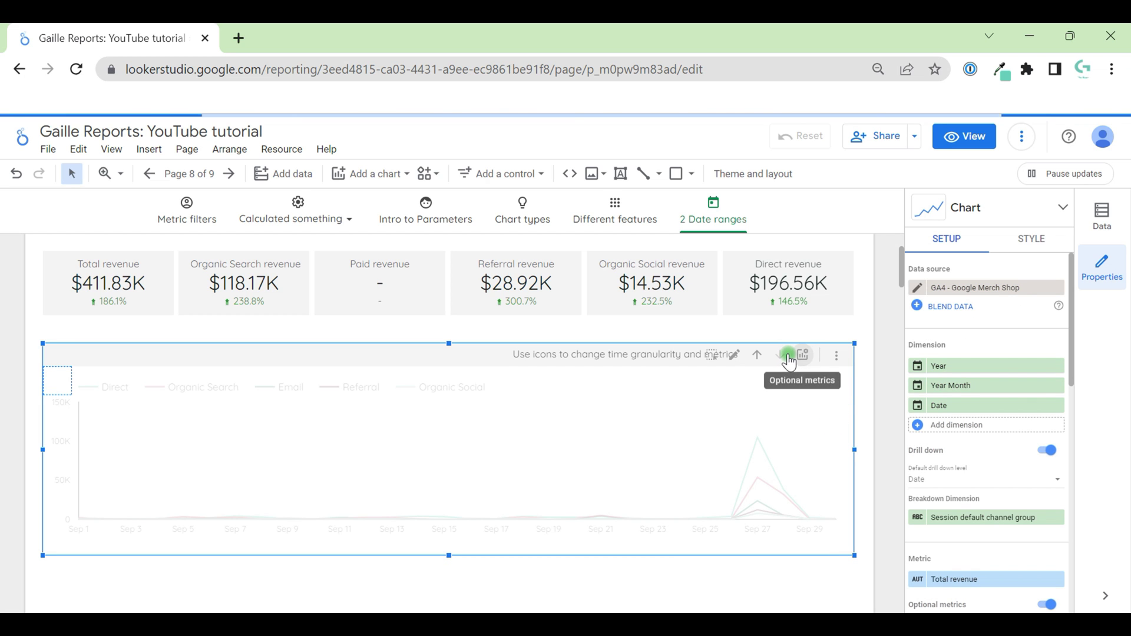
scroll(952, 465, "down", 8)
left_click(942, 459)
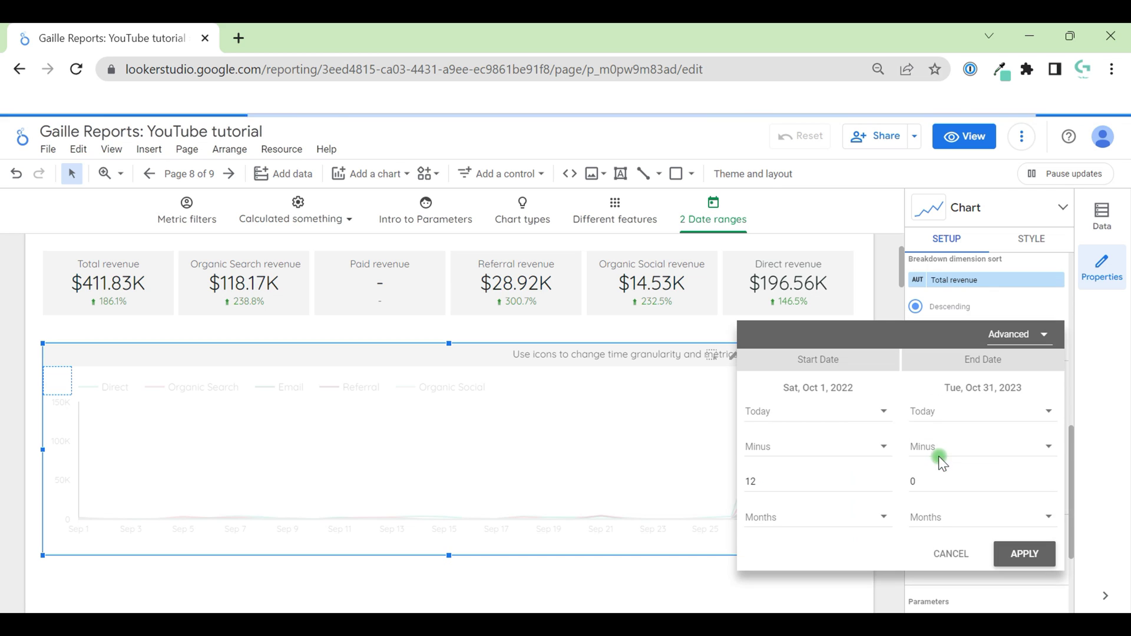
left_click(730, 473)
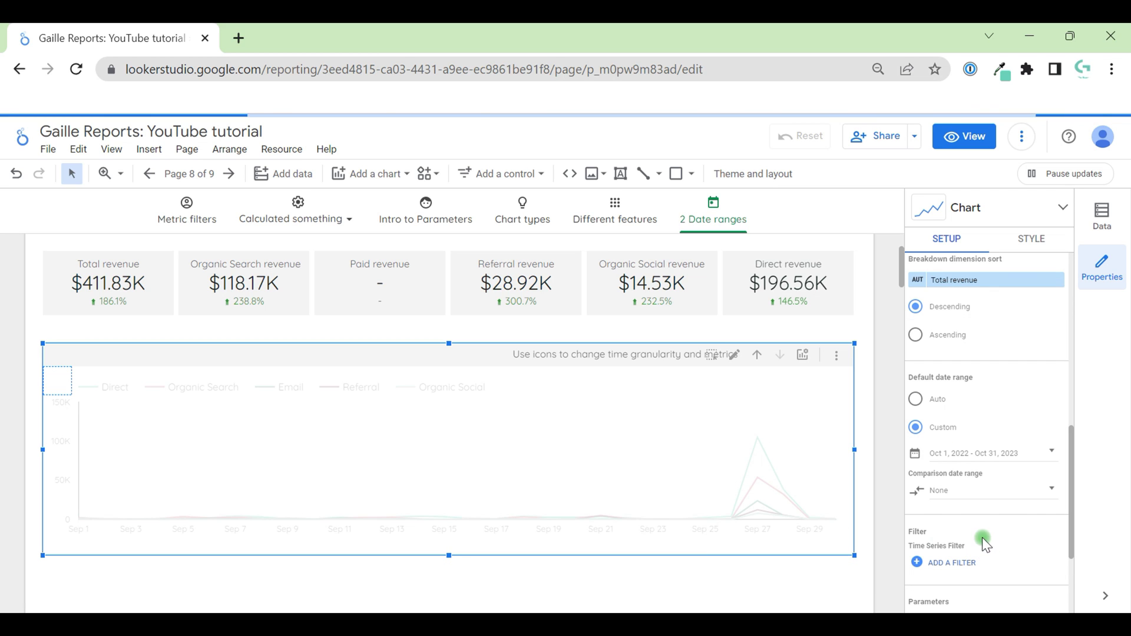
left_click(926, 457)
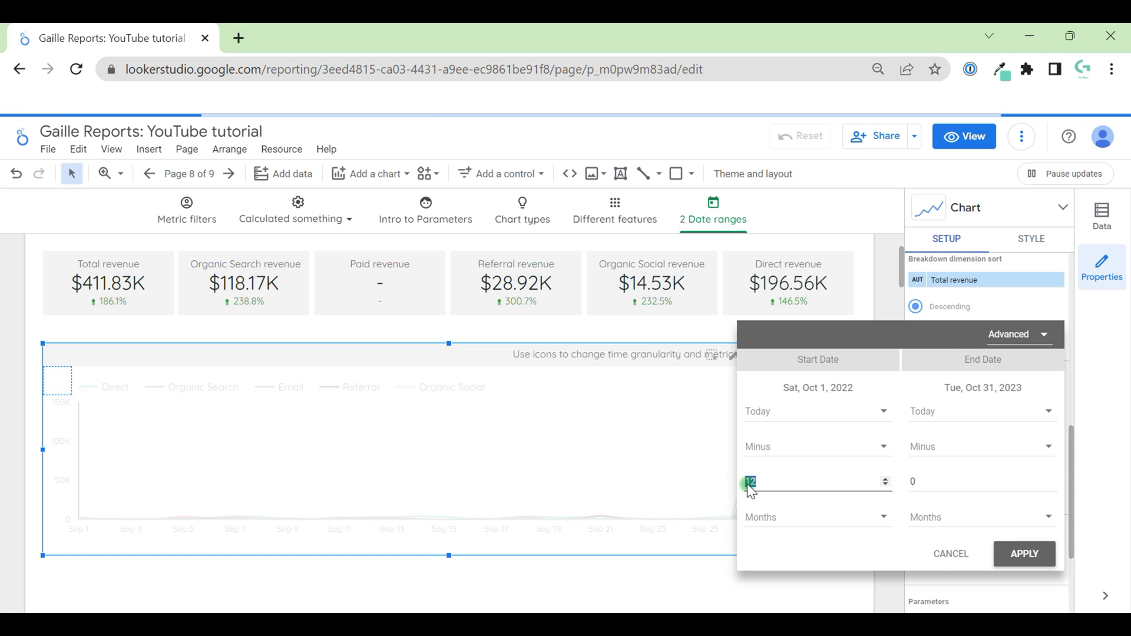
left_click(1014, 547)
left_click(879, 395)
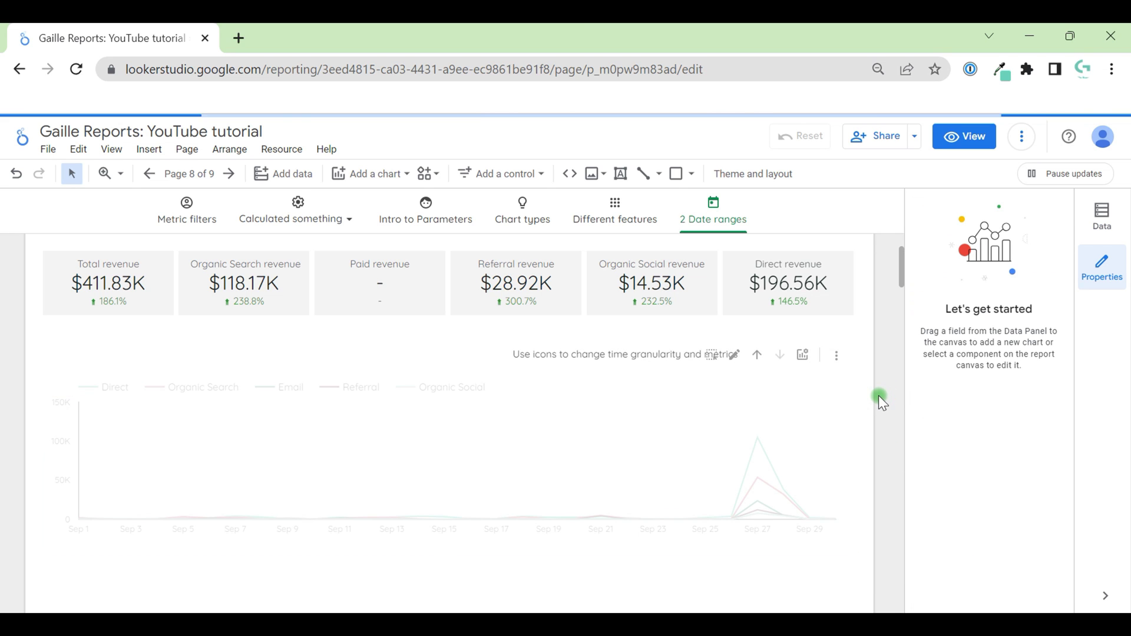
Set the revenue chart's default drill-down level to Year Month
left_click(801, 411)
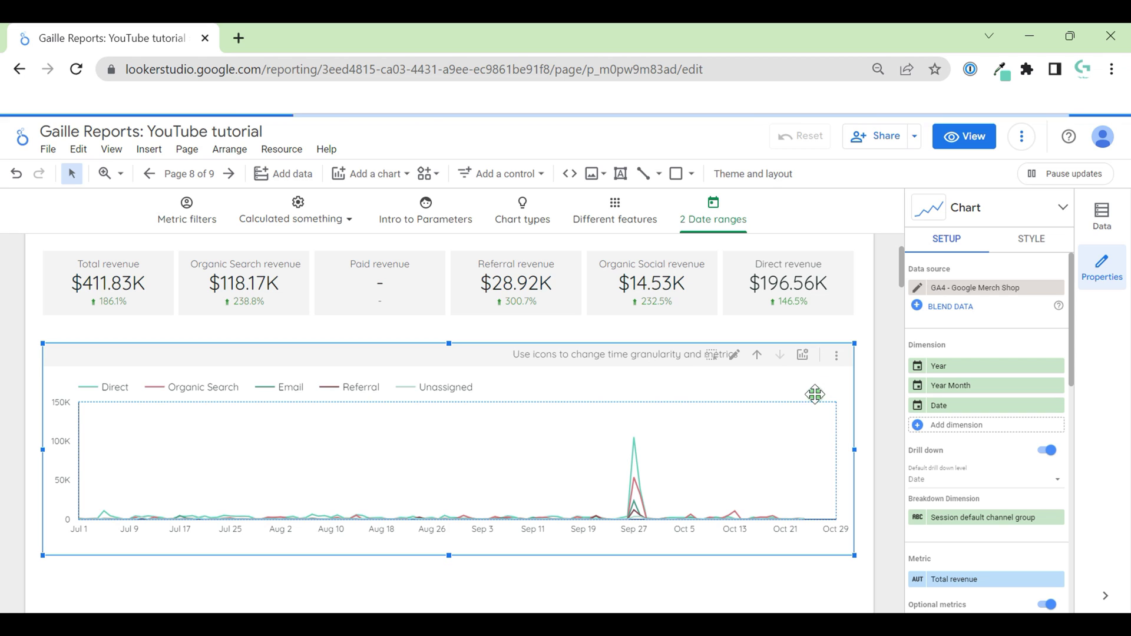
left_click(946, 481)
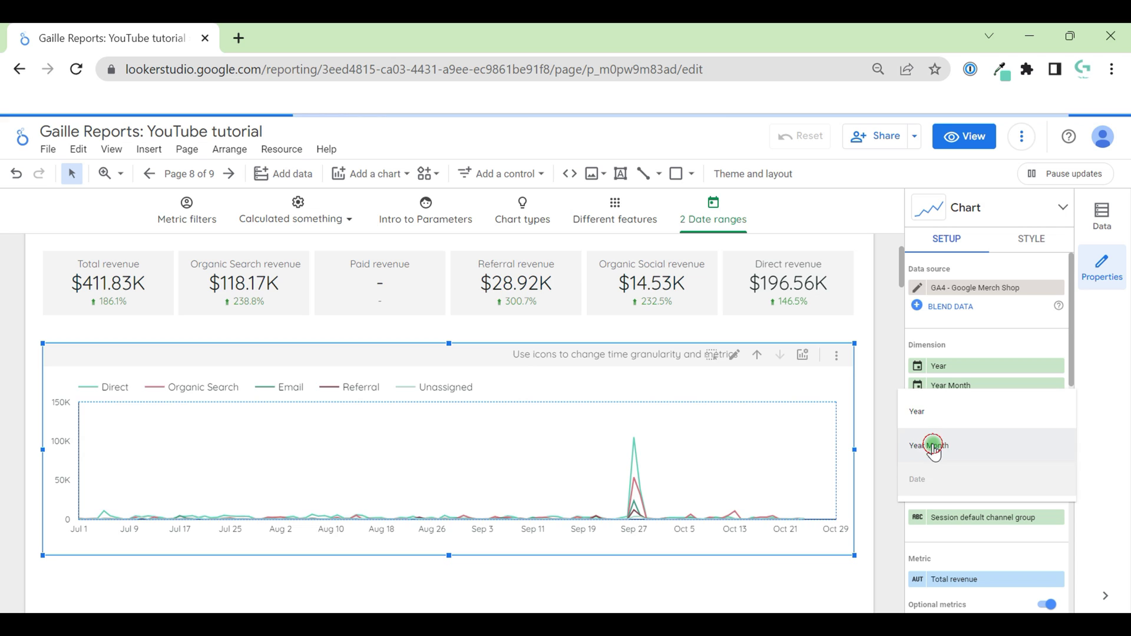
left_click(931, 446)
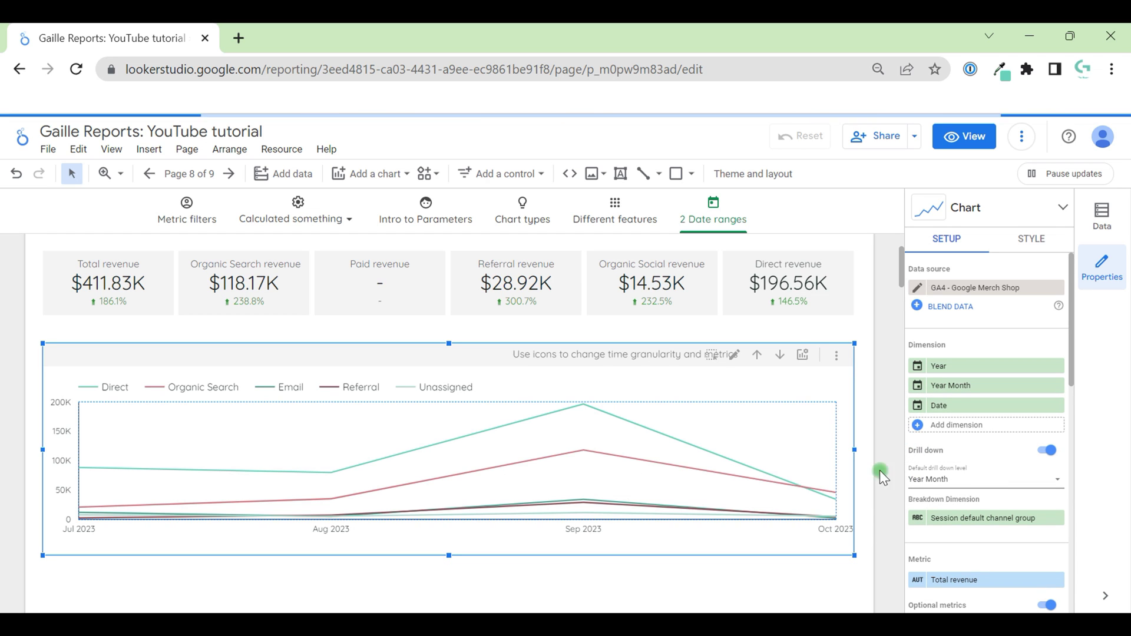
mouse_move(194, 473)
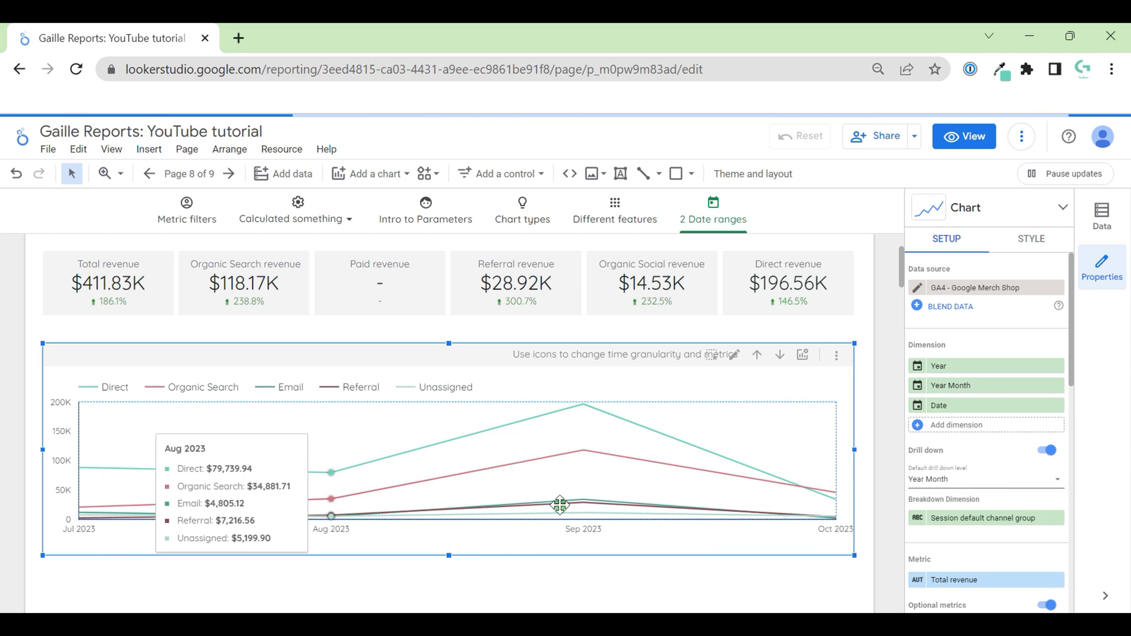
left_click(870, 421)
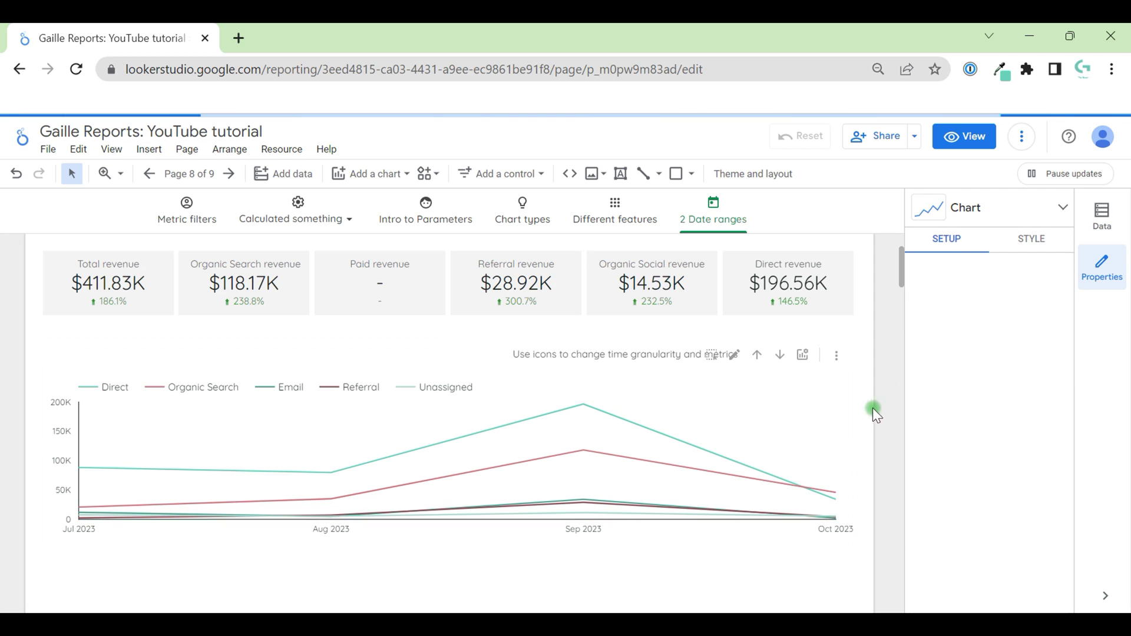
In view mode, change the header range start to Aug 1, keeping Sep 30, 2023 as end
left_click(983, 137)
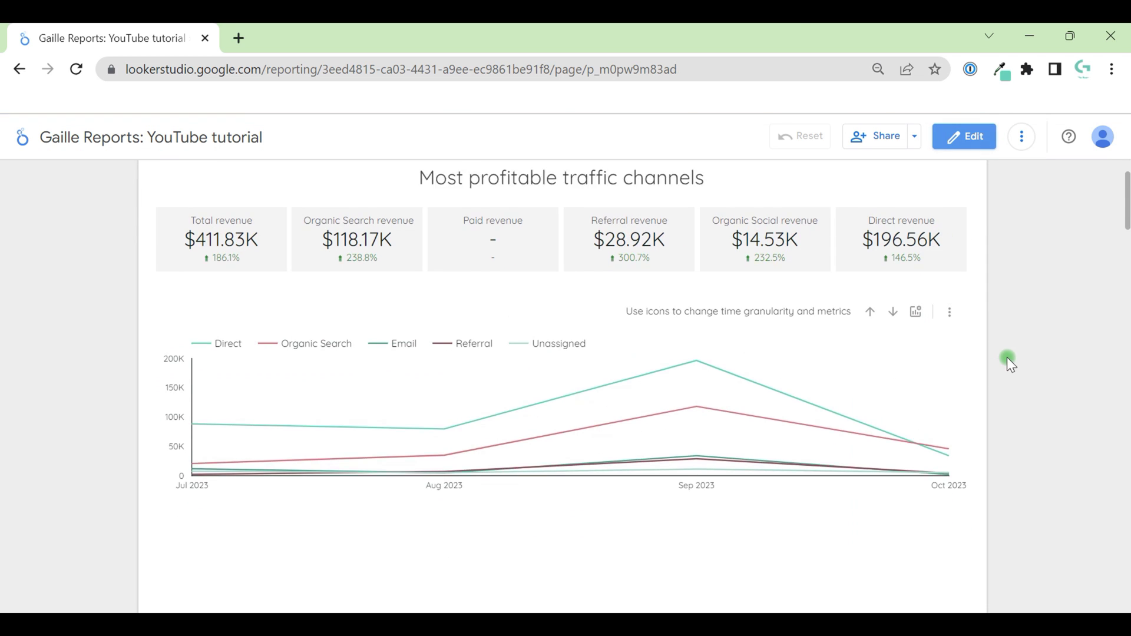
left_click(912, 184)
left_click(677, 263)
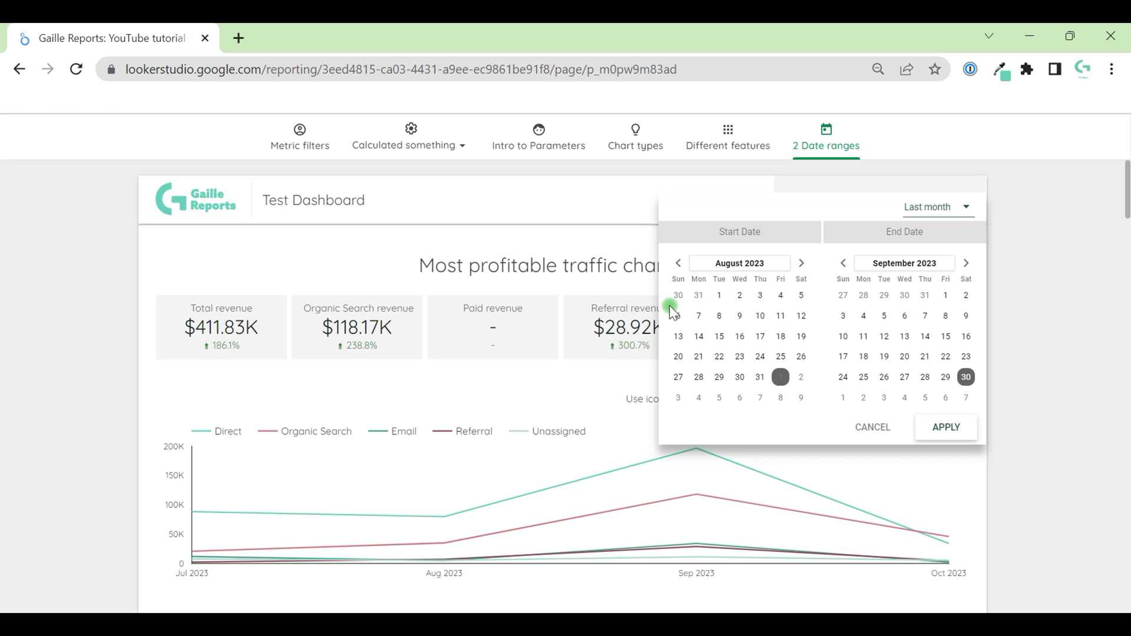
left_click(719, 295)
left_click(946, 427)
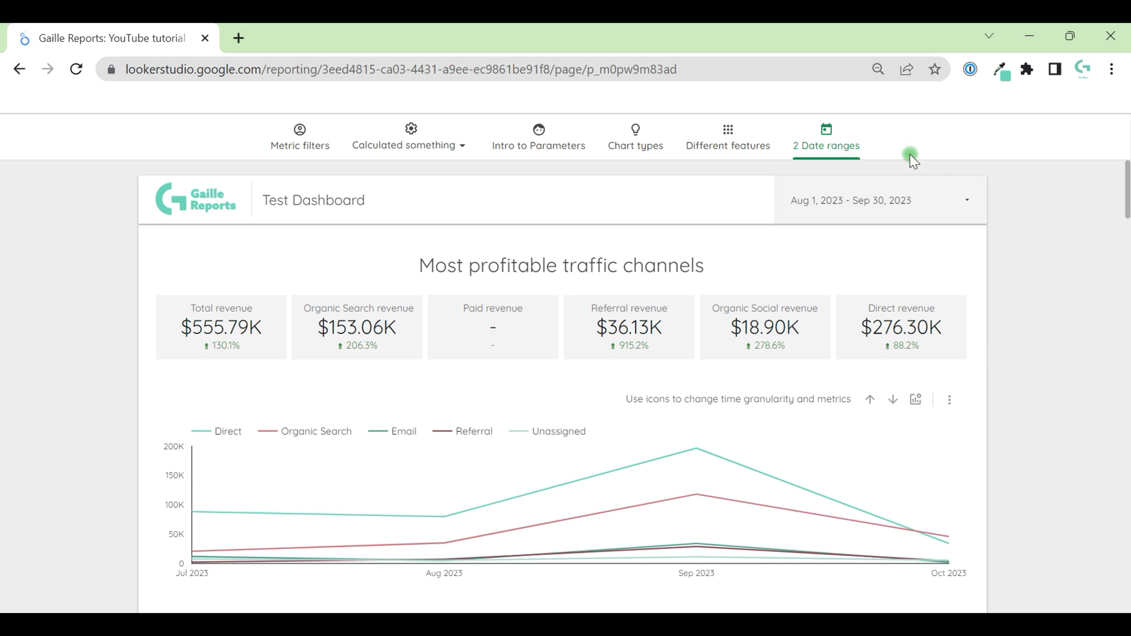
Back in edit mode, move the line chart down to make room above it
mouse_move(955, 100)
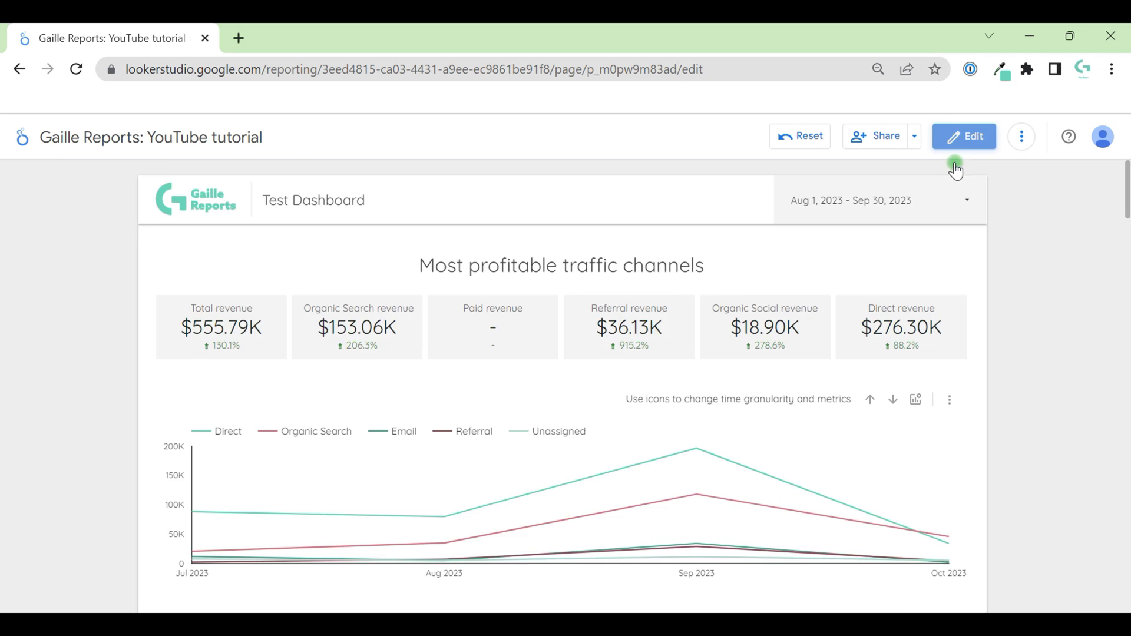
left_click(959, 135)
scroll(882, 430, "down", 1)
scroll(882, 430, "up", 2)
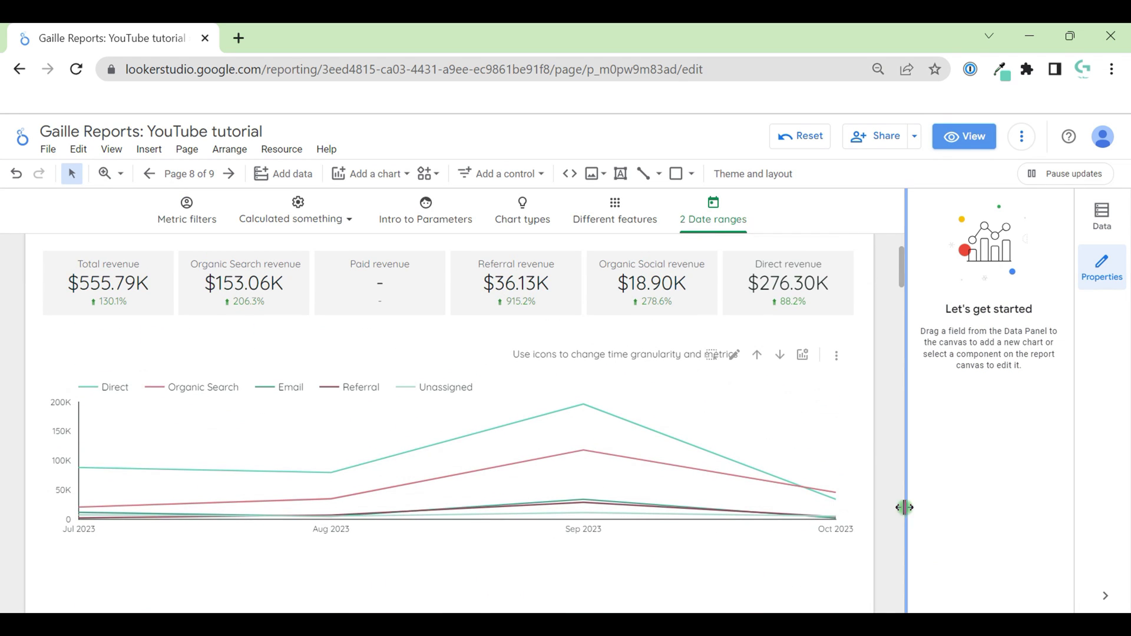
left_click(645, 383)
key("shift+Down")
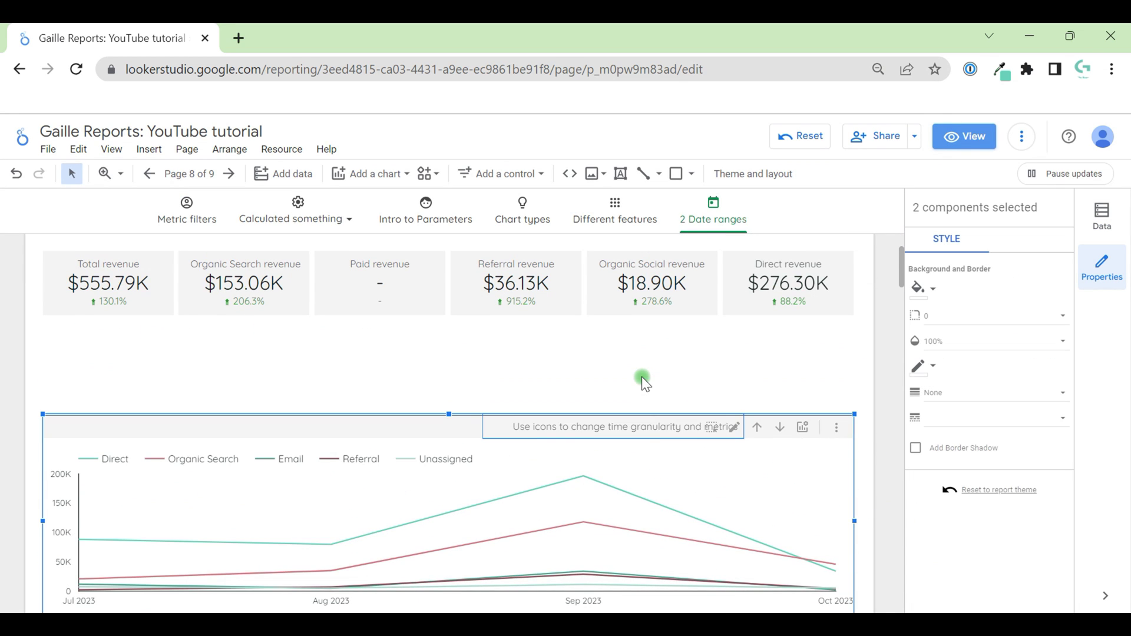
key("Escape")
Add a date range control above the line chart
left_click(524, 178)
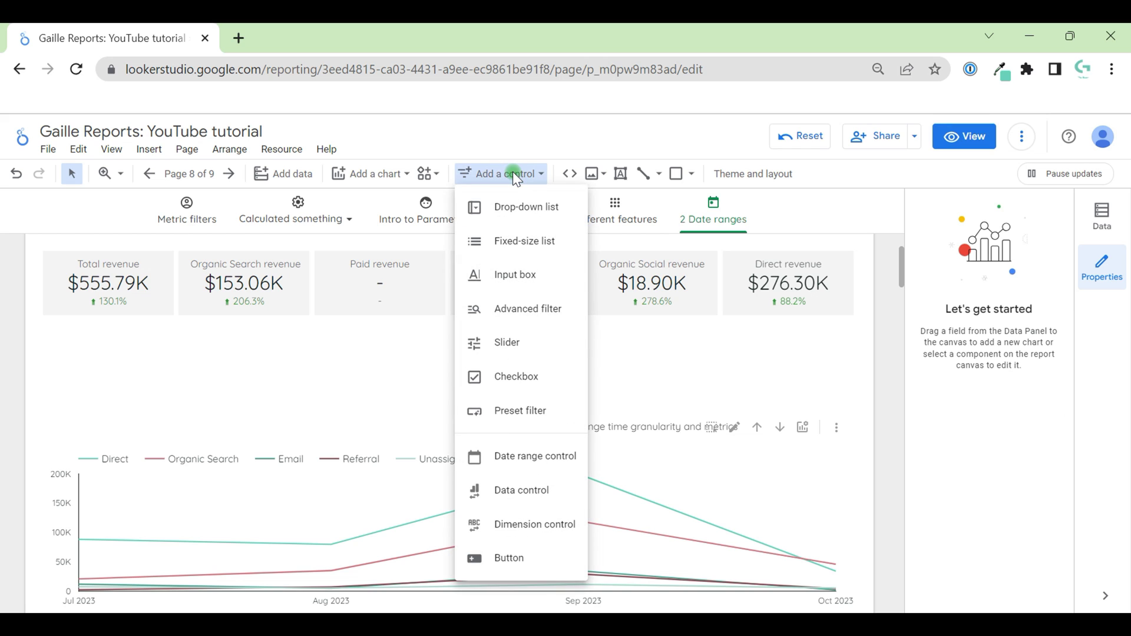
left_click(549, 457)
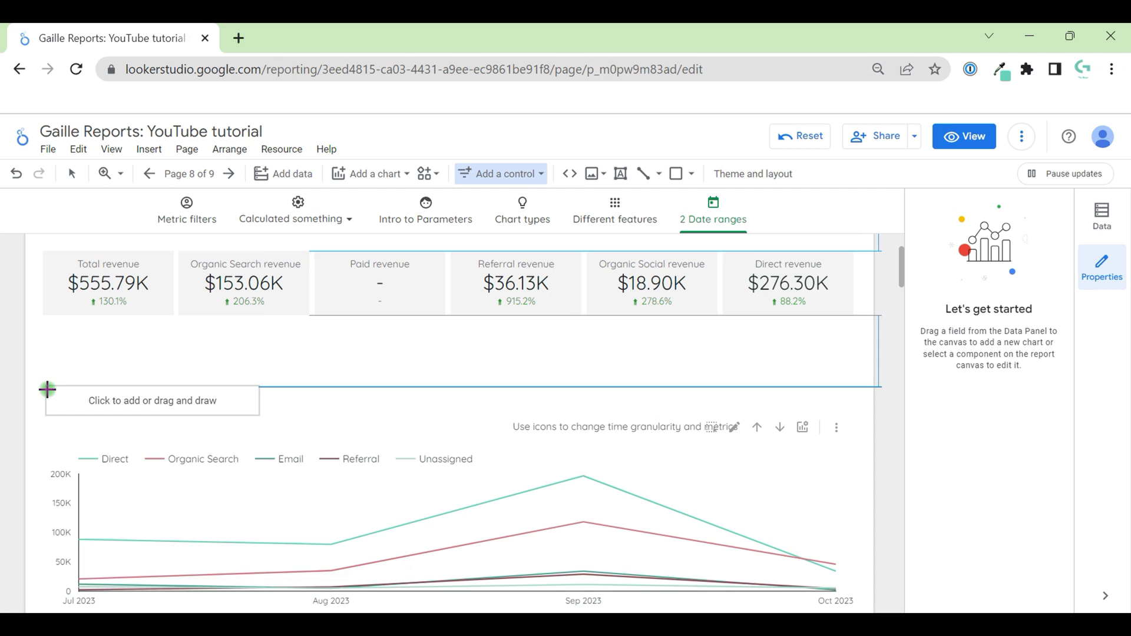
left_click(43, 393)
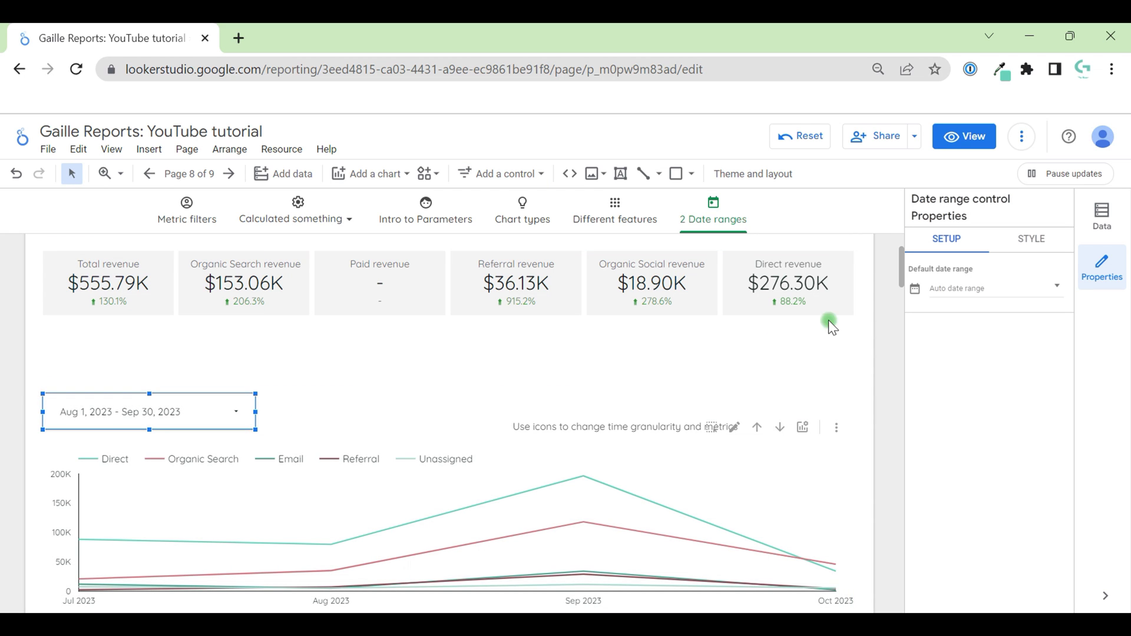
Copy the header date control and paste only its style onto the new control
scroll(831, 267, "up", 3)
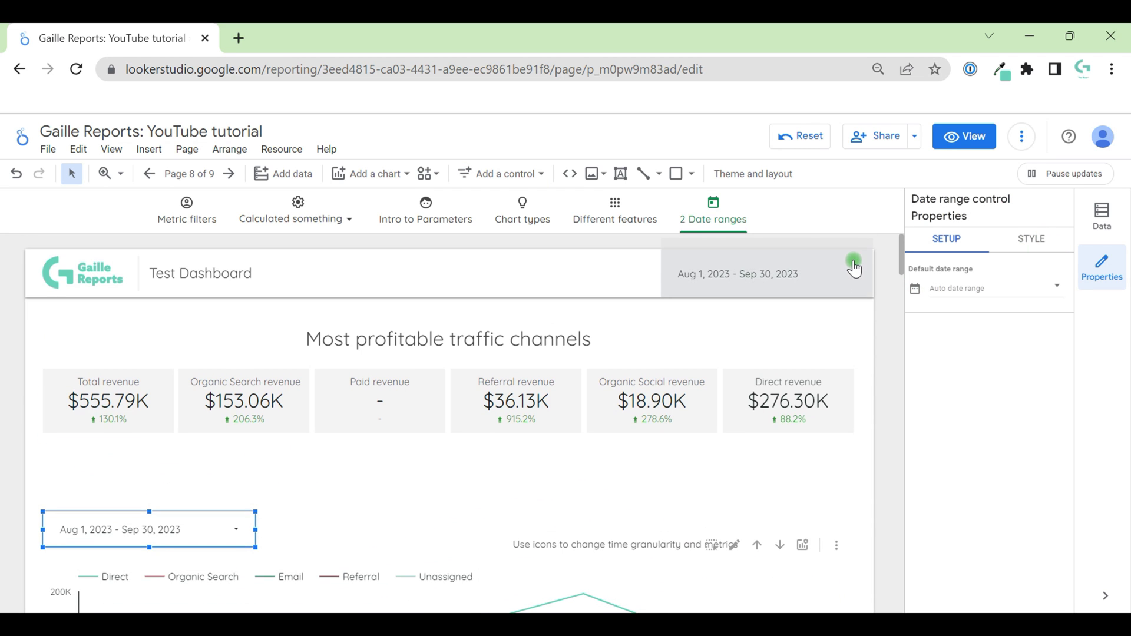
left_click(853, 260)
left_click(435, 471)
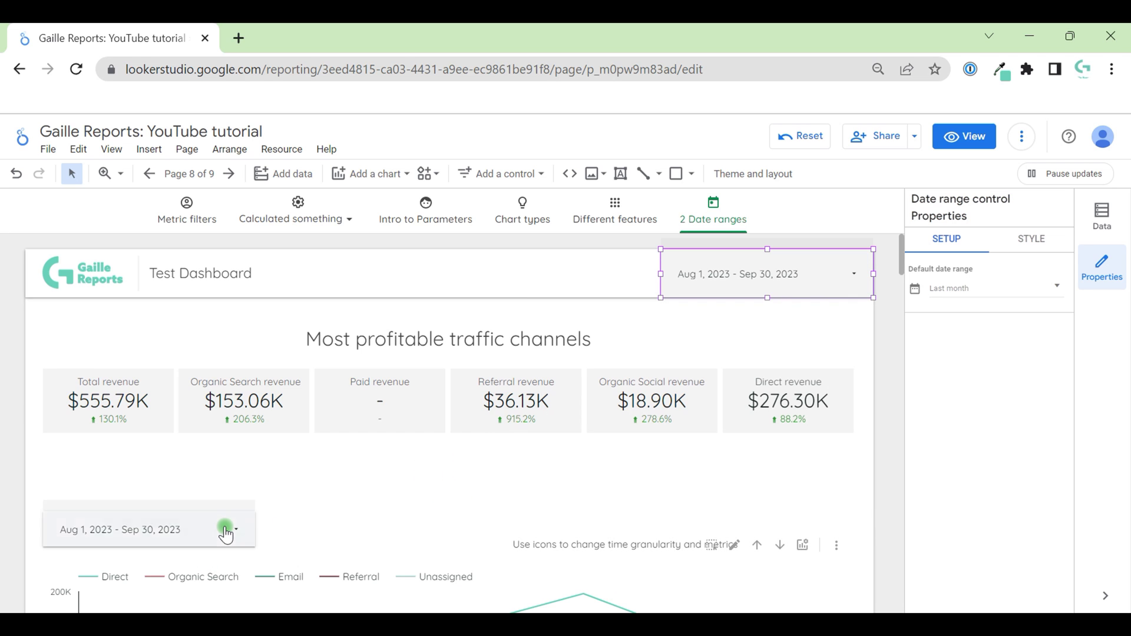
right_click(230, 512)
right_click(223, 521)
left_click(223, 521)
right_click(222, 525)
mouse_move(305, 316)
left_click(388, 295)
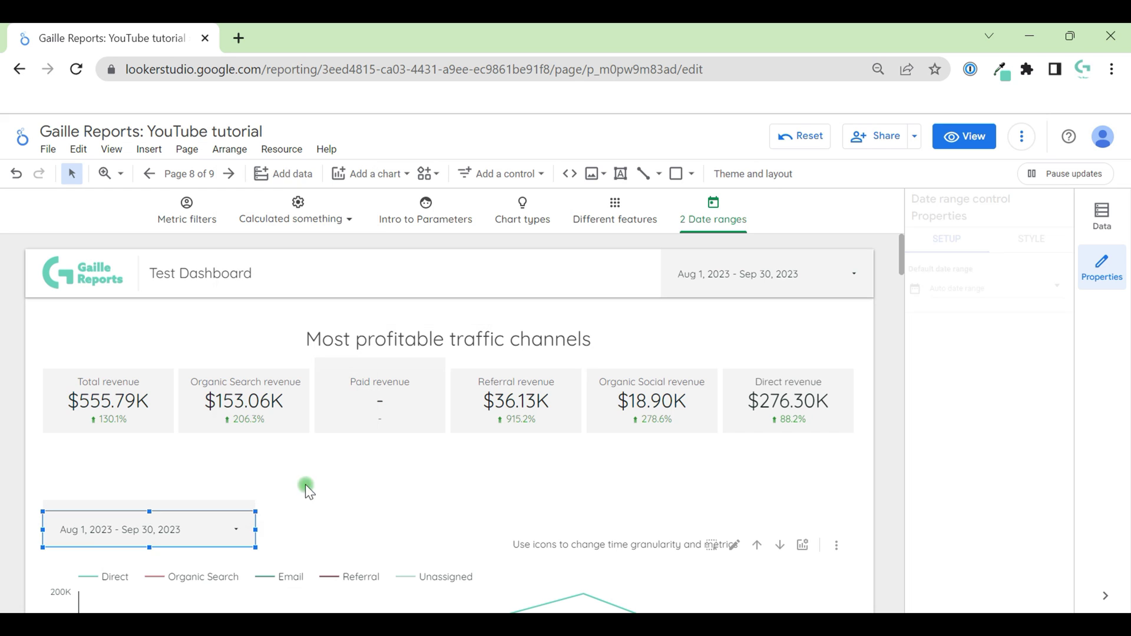
left_click(310, 502)
scroll(357, 502, "down", 2)
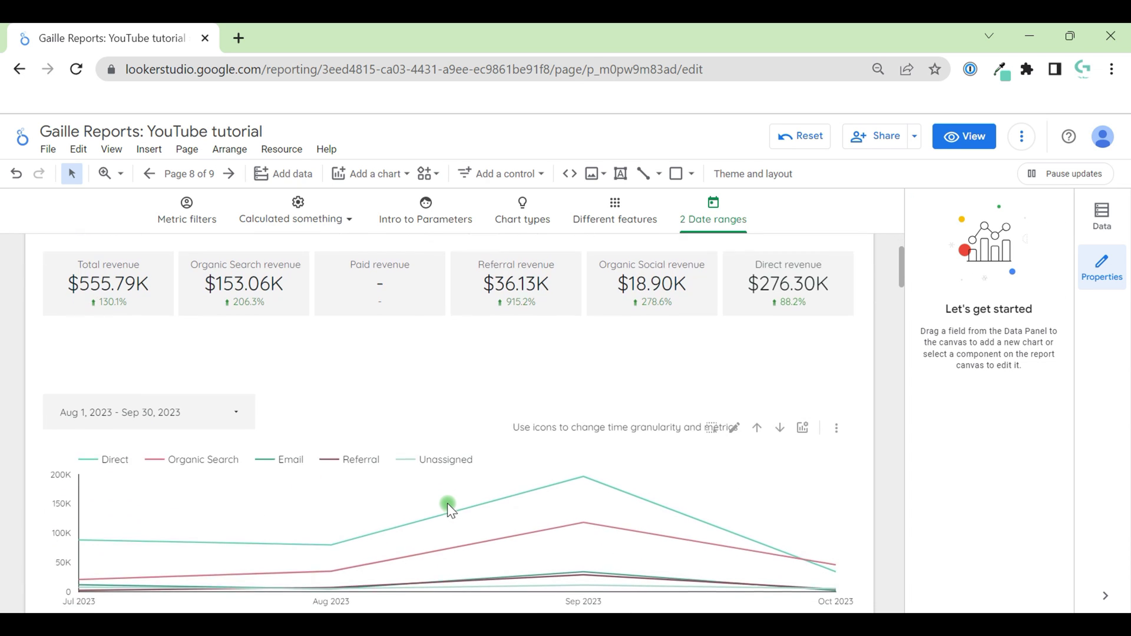
Give the new date control an Advanced default starting 6 months back (Apr 1 – Oct 25, 2023)
left_click(252, 396)
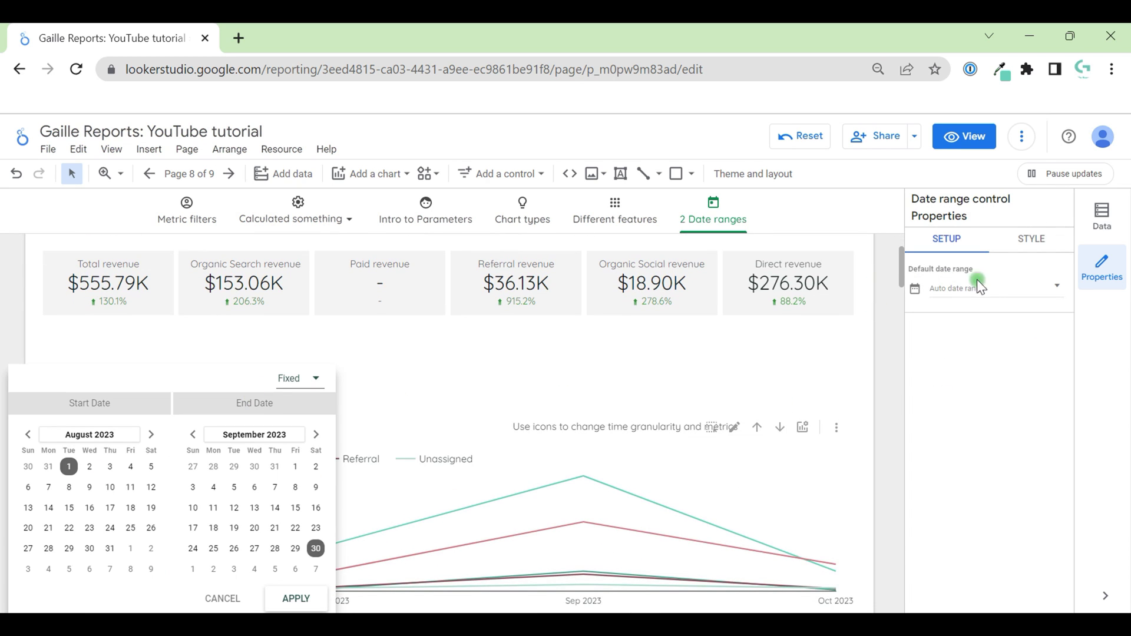
left_click(995, 288)
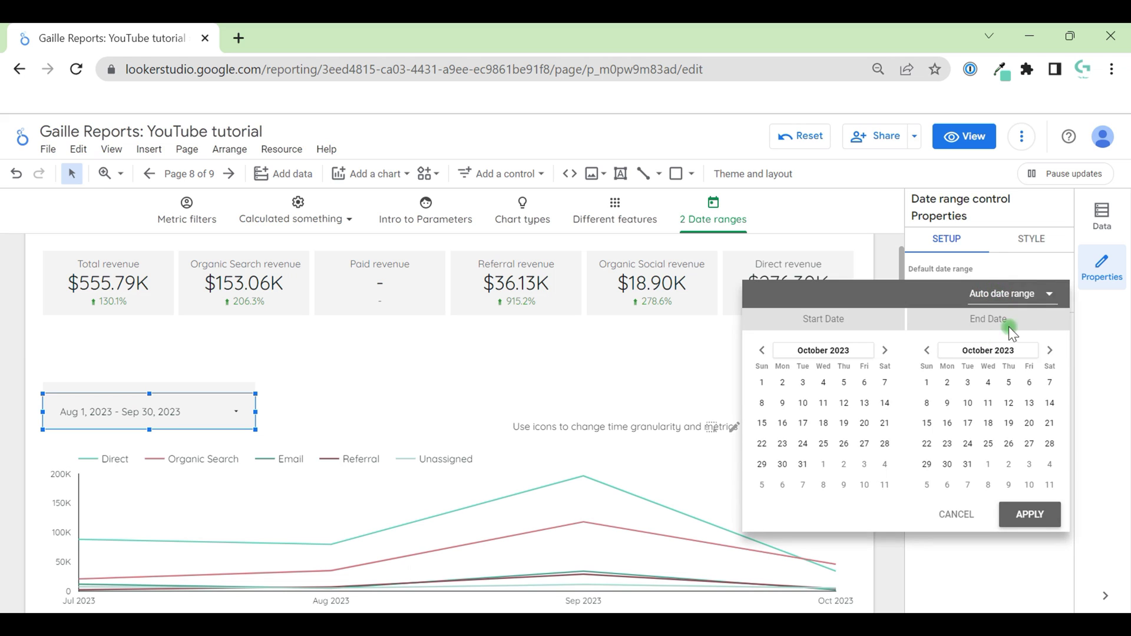
left_click(1025, 297)
left_click(1010, 348)
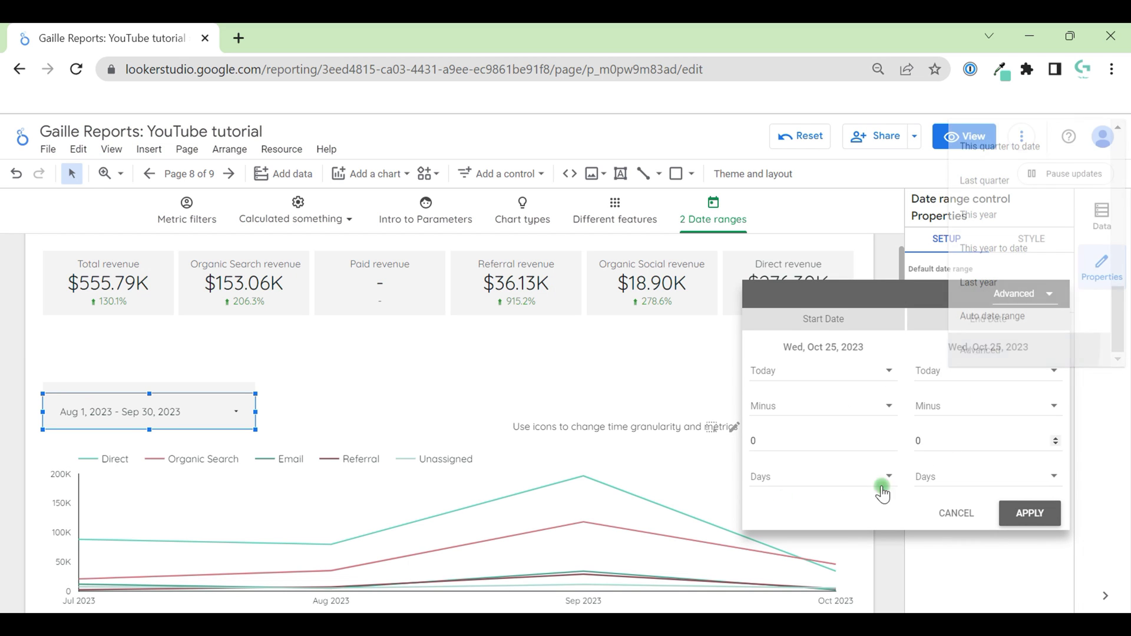
key("BackSpace")
type("4")
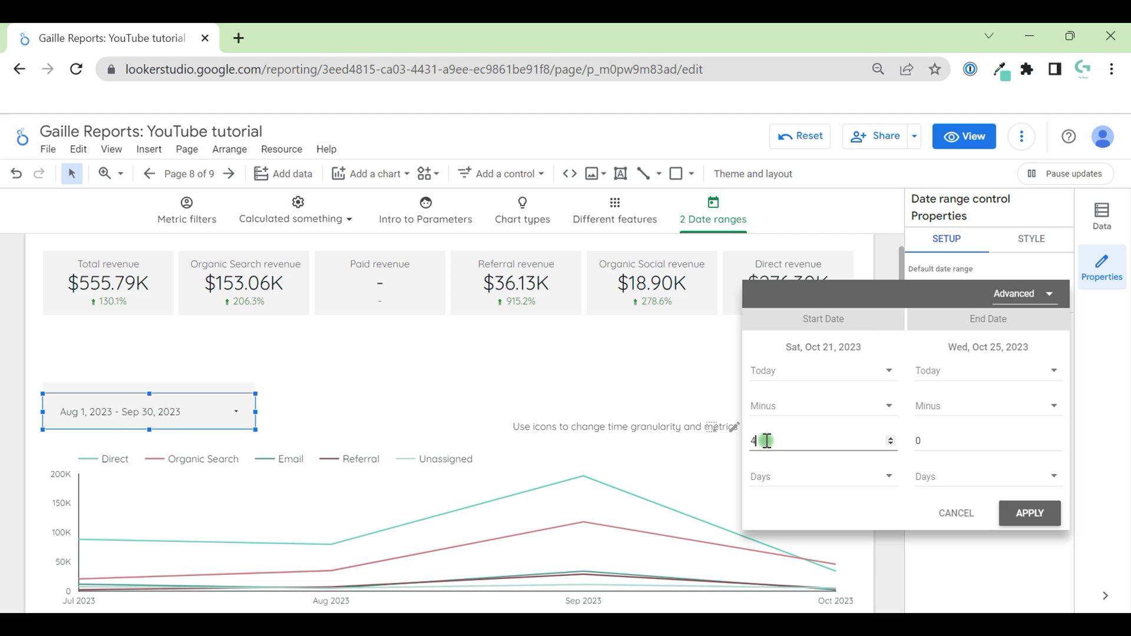
key("BackSpace")
type("6")
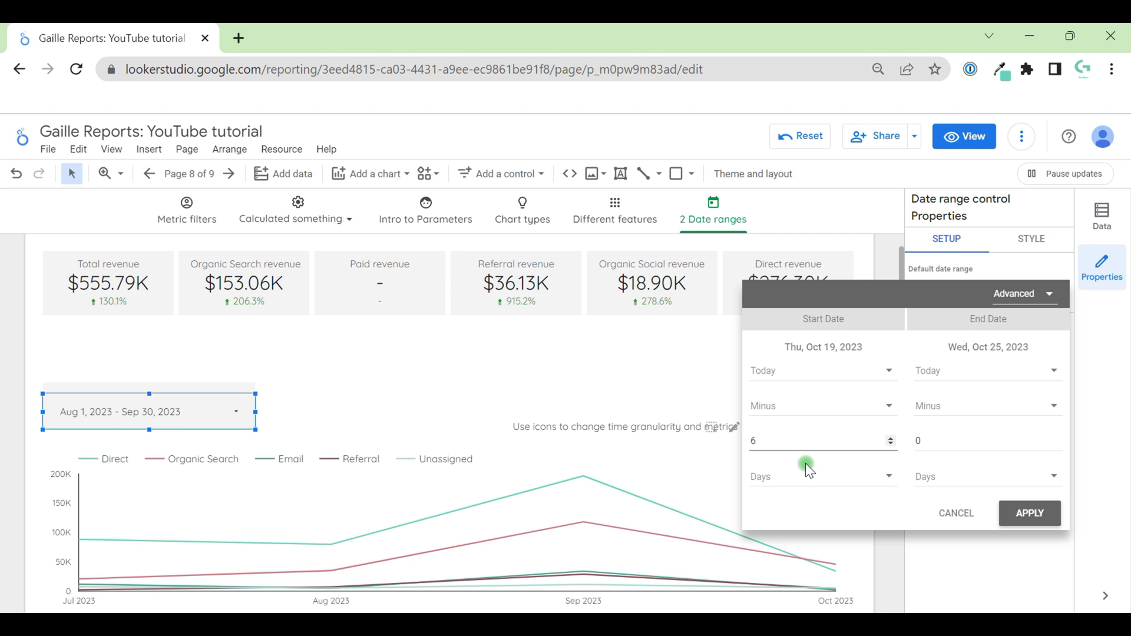
left_click(808, 469)
left_click(803, 521)
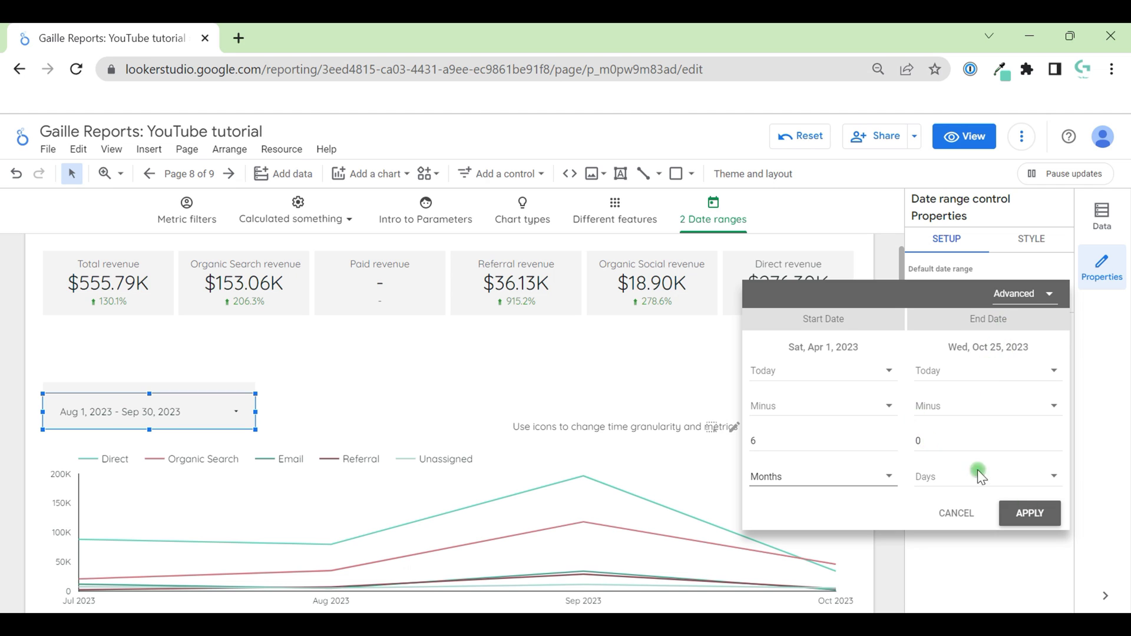
left_click(1032, 514)
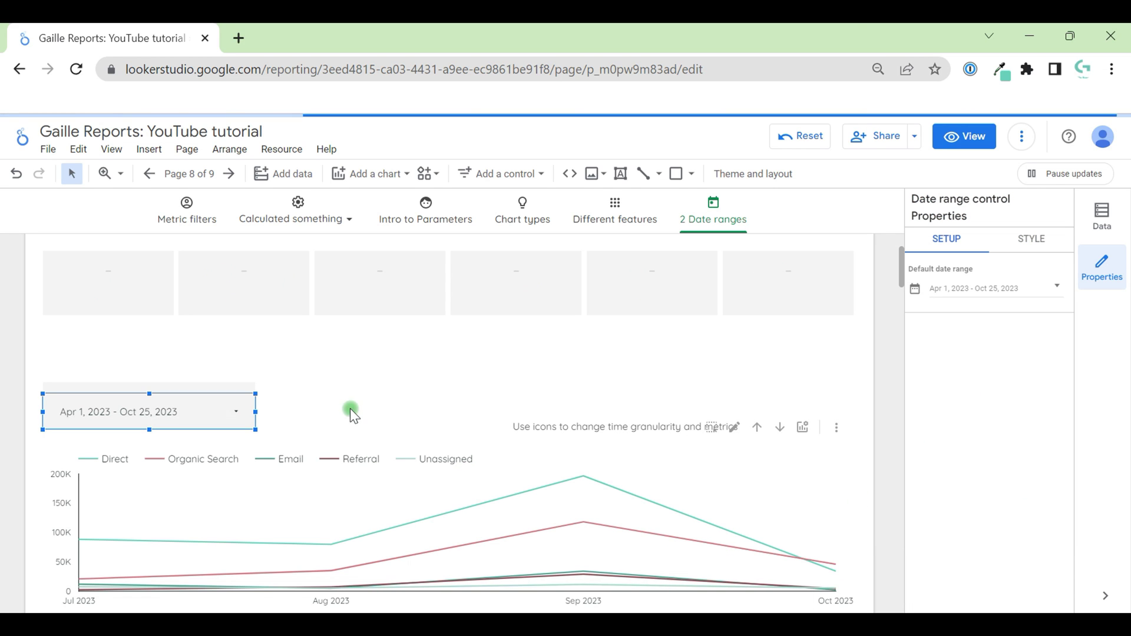
left_click(361, 387)
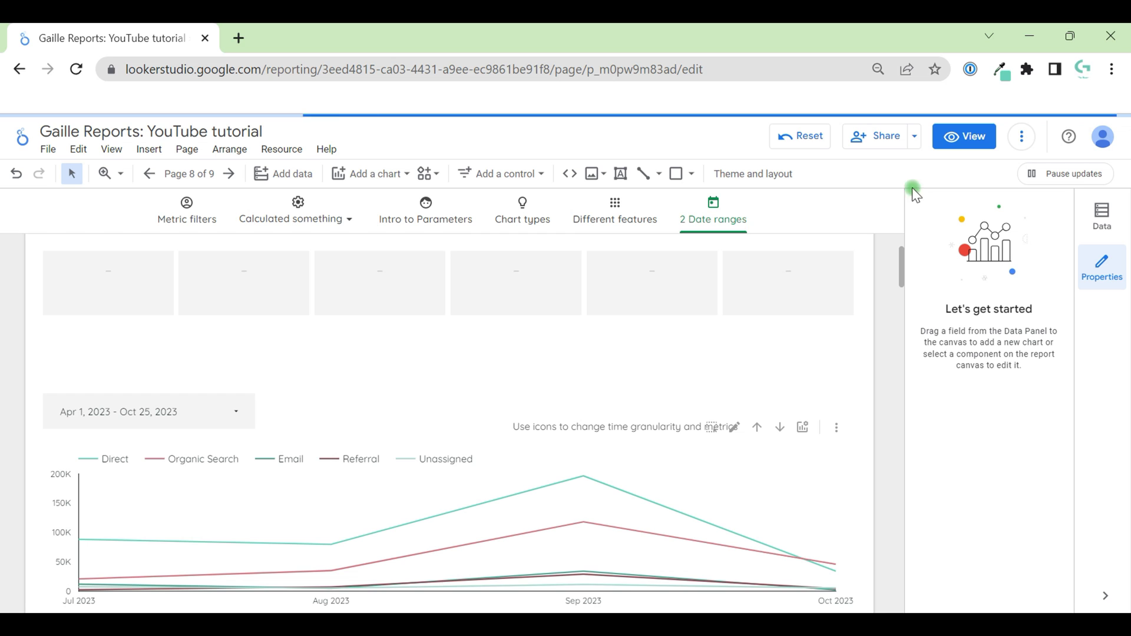
left_click(981, 137)
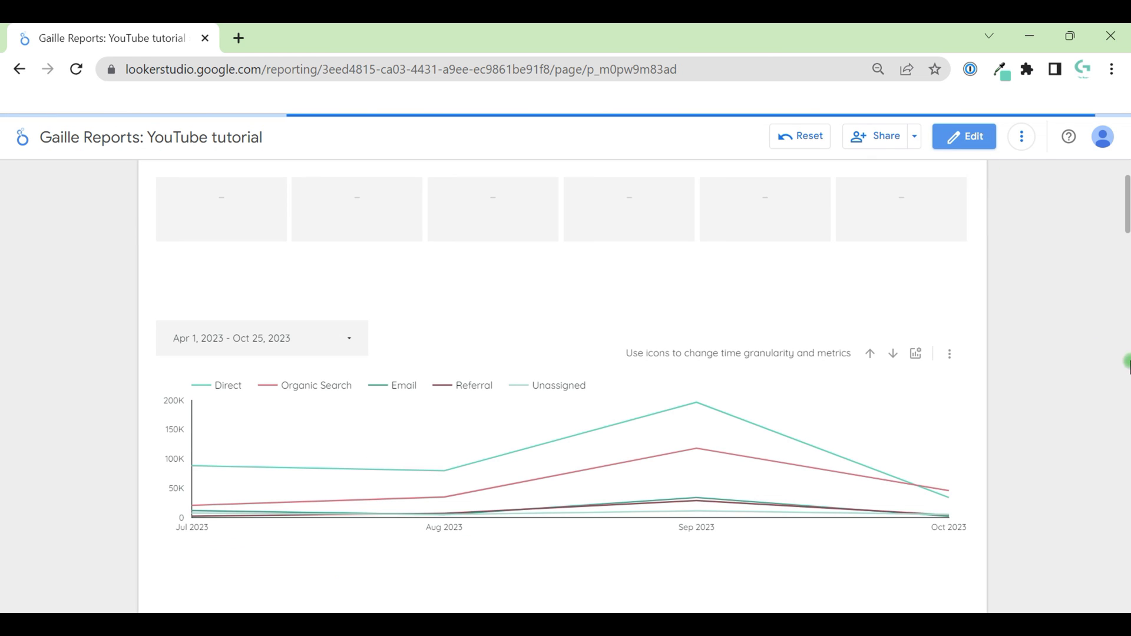
scroll(1049, 342, "up", 2)
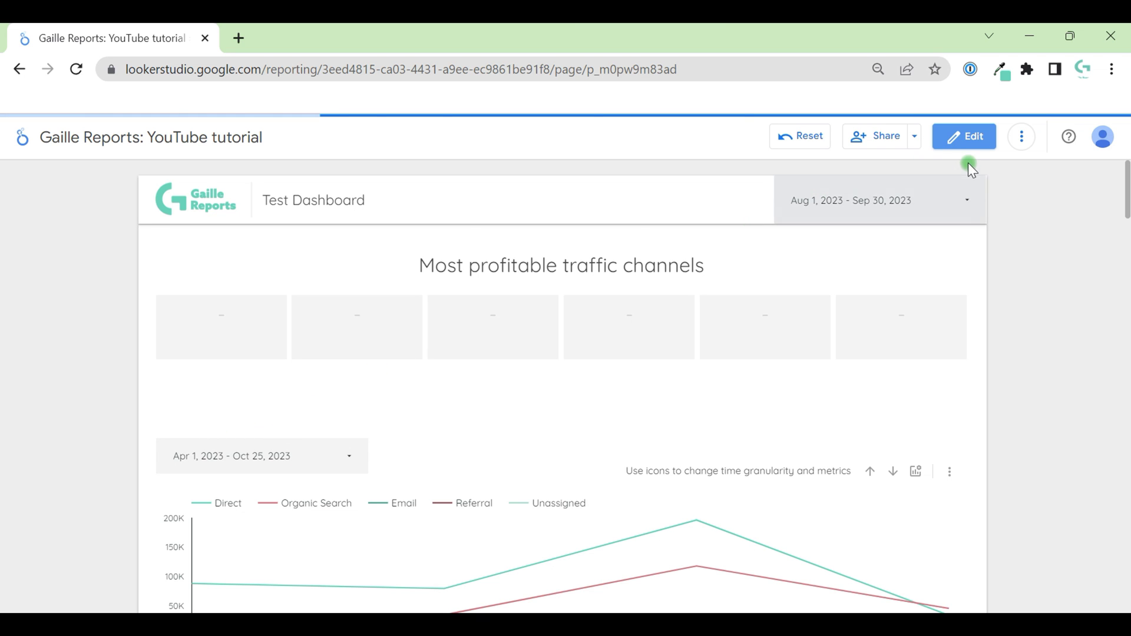
left_click(970, 136)
scroll(844, 447, "down", 3)
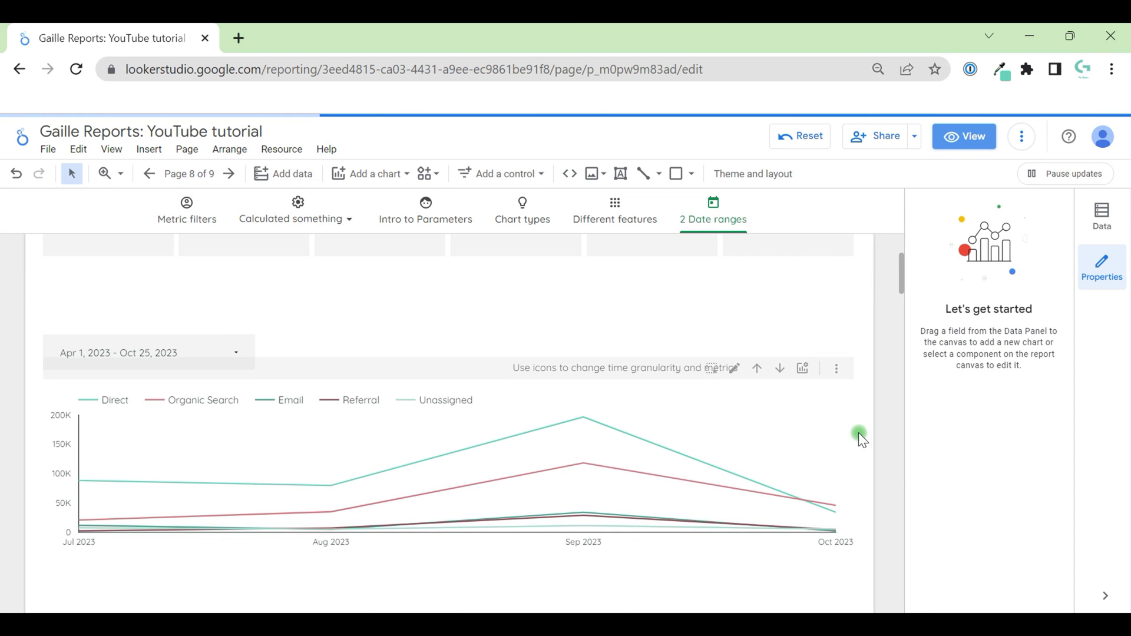
Switch the line chart's default date range from Custom to Auto
left_click(495, 421)
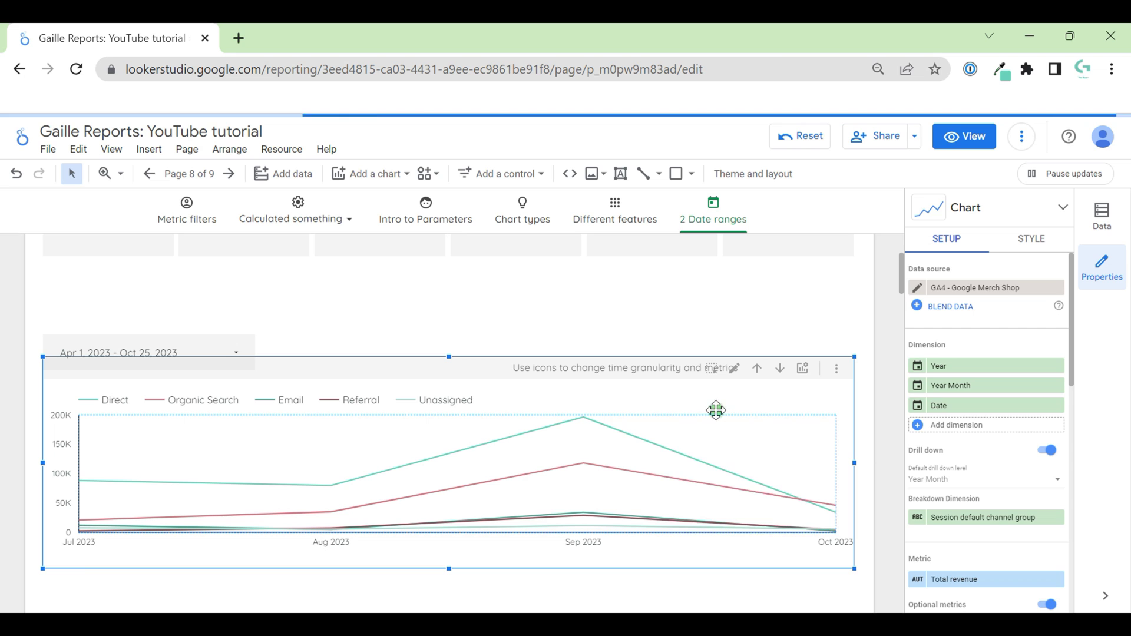
scroll(978, 447, "down", 5)
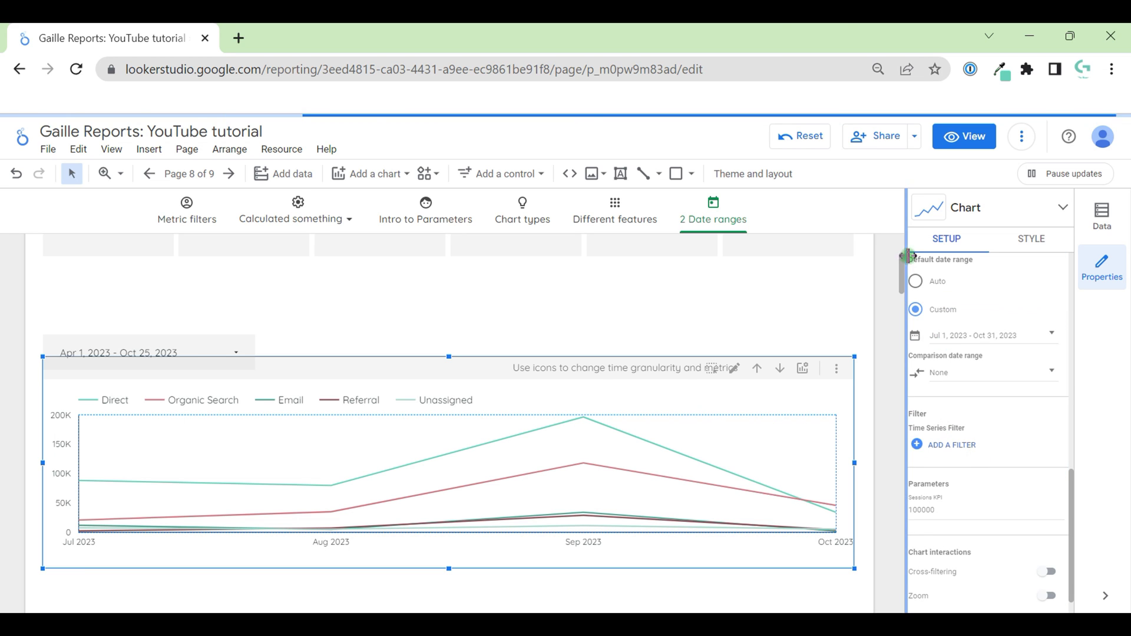
left_click(939, 283)
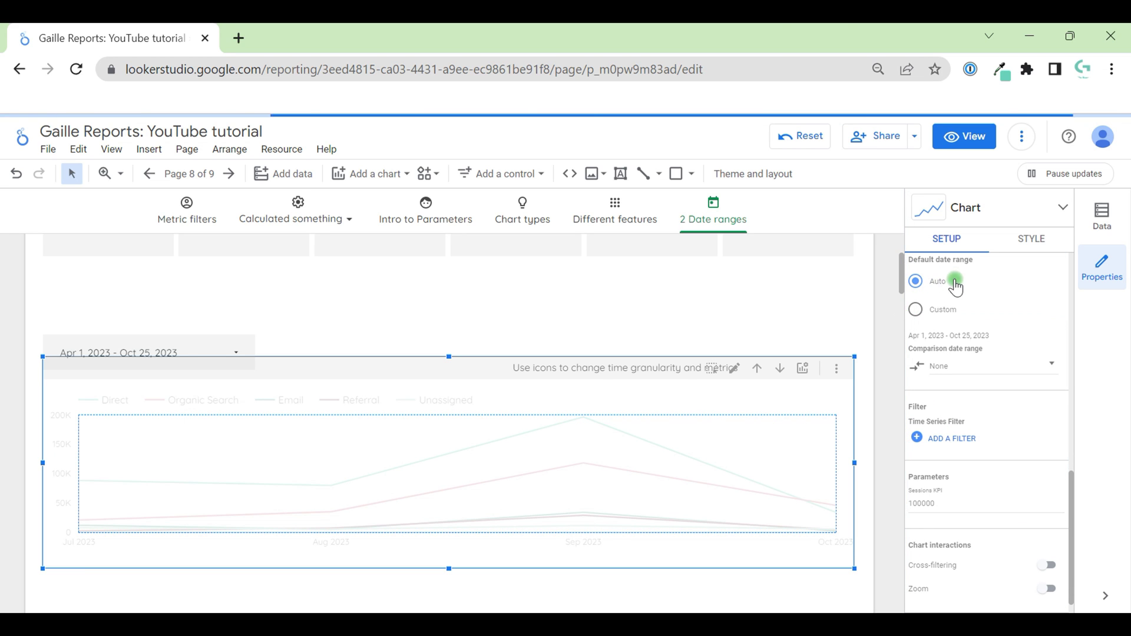
left_click(851, 324)
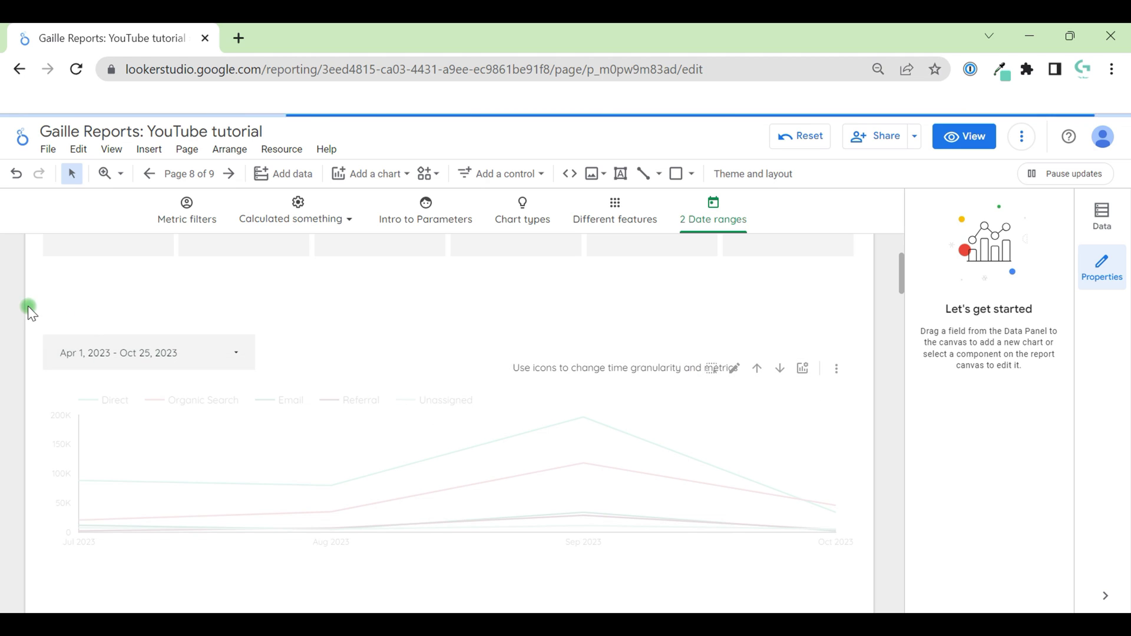
Group the new date range control with the line chart
left_click_drag(28, 309, 843, 492)
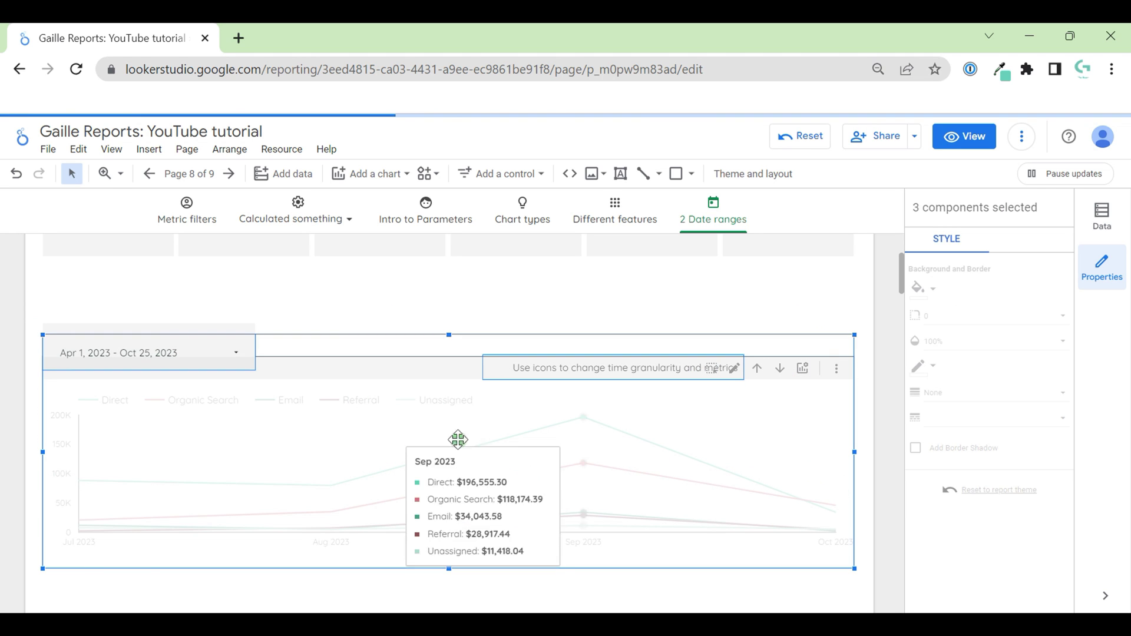
right_click(337, 423)
mouse_move(339, 429)
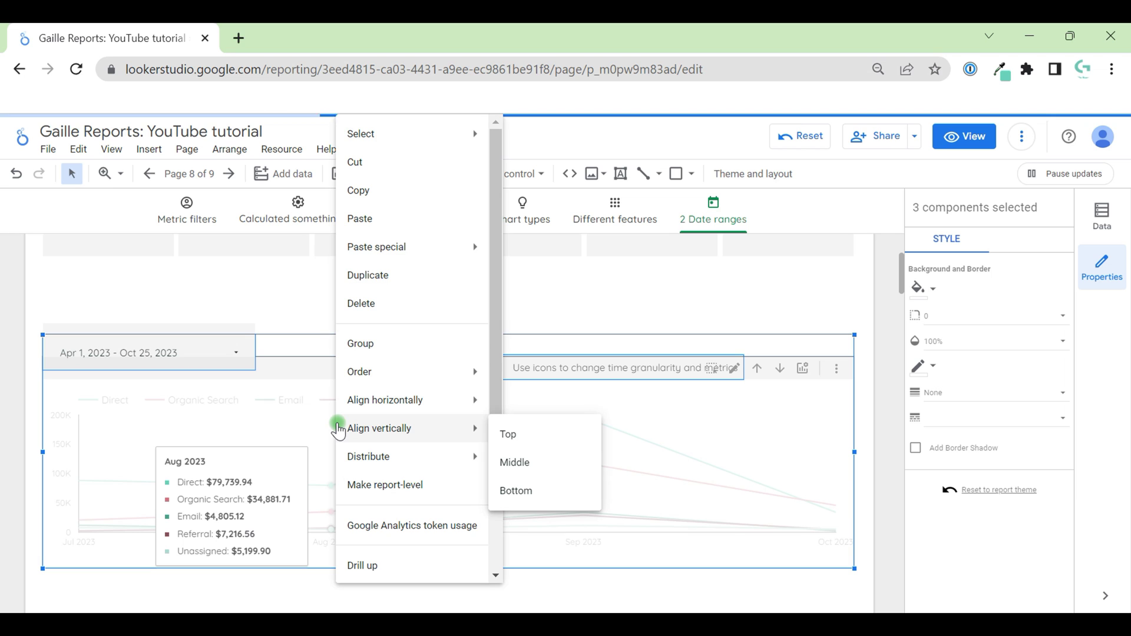
left_click(421, 354)
left_click(442, 334)
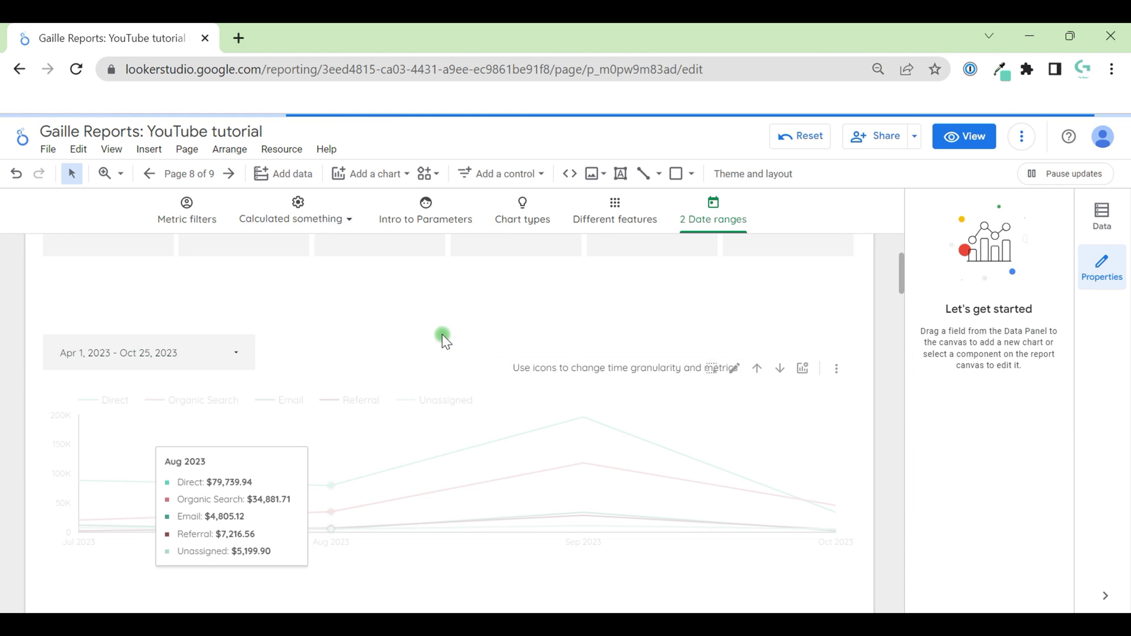
Nudge the group up one step and preview the report
left_click(755, 422)
key("Up")
key("Up")
key("Up")
key("Up")
key("Up")
key("Up")
key("Up")
key("Up")
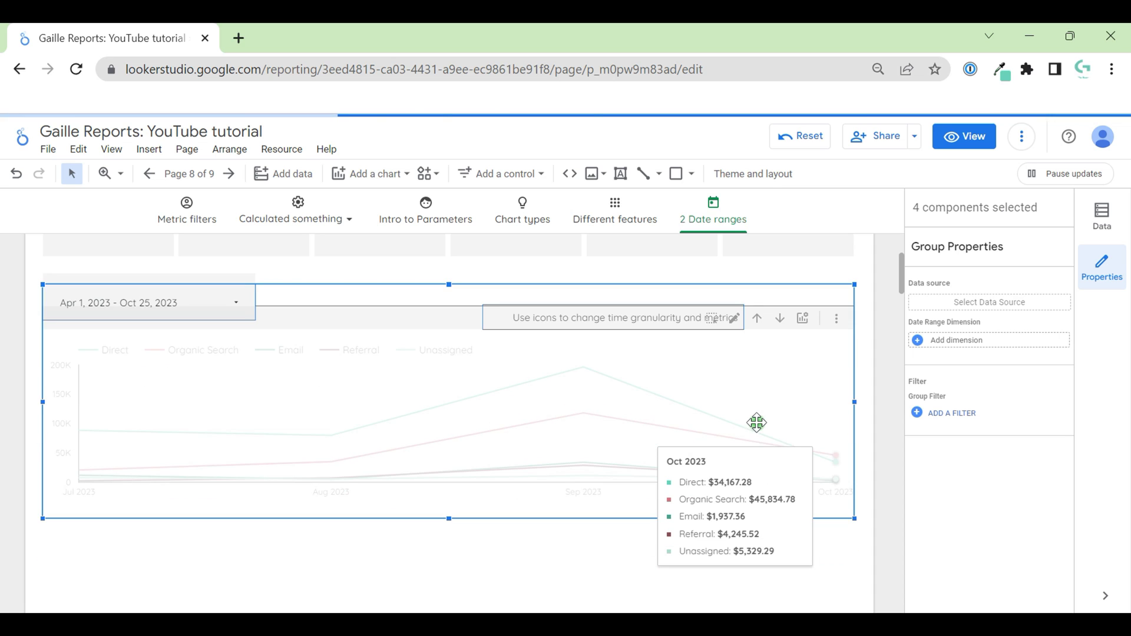
left_click(872, 352)
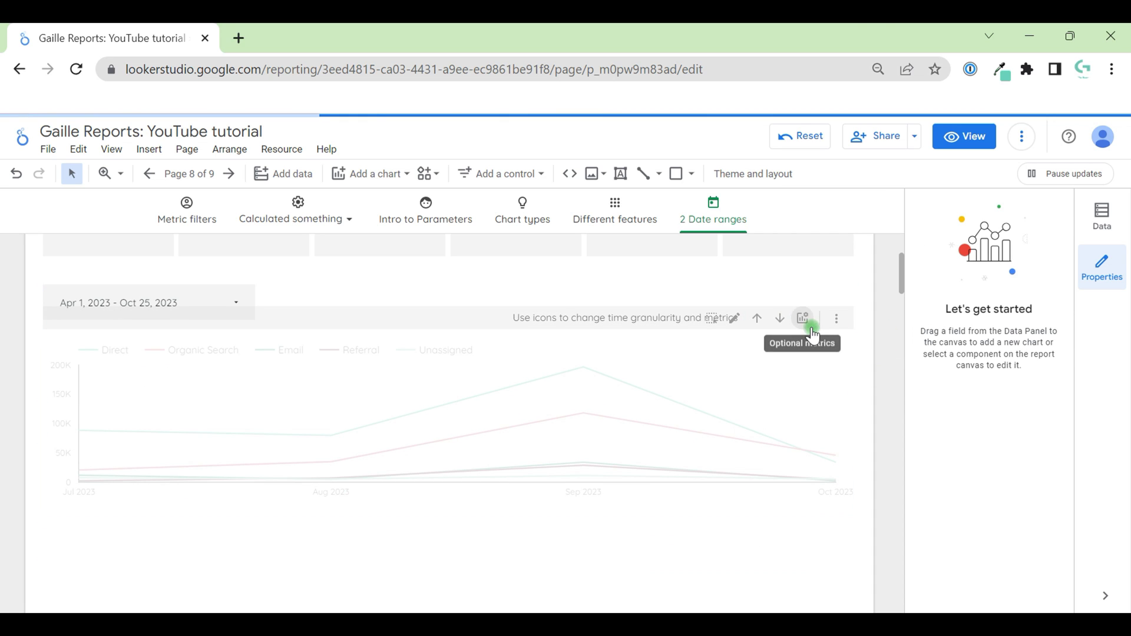
left_click(982, 134)
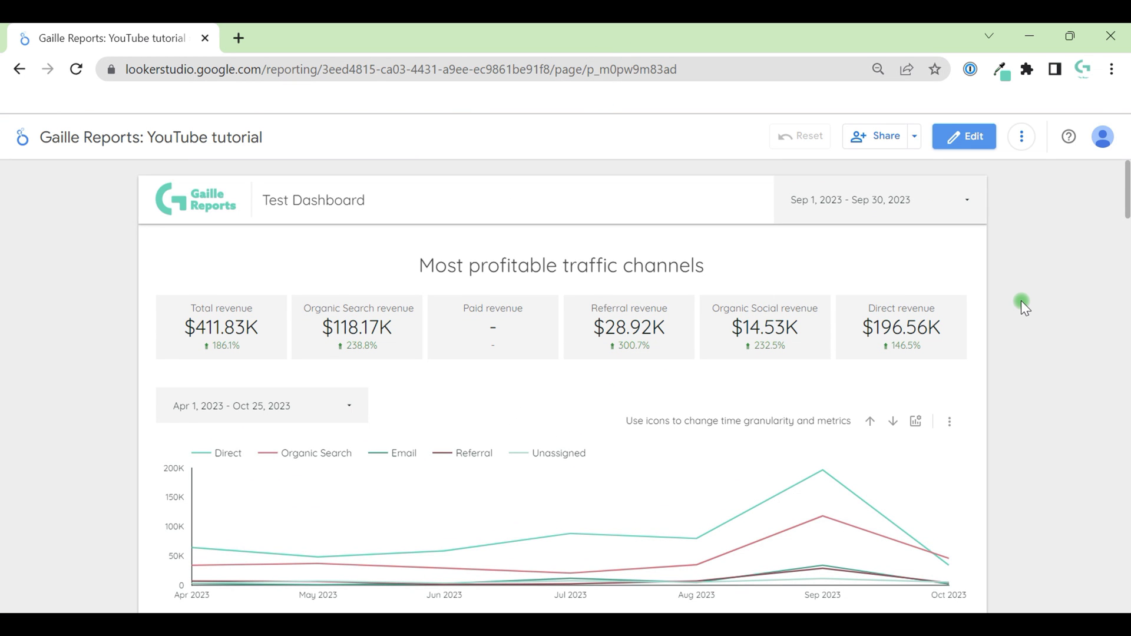
Pick Oct 1 and Oct 17, 2023 as the header range's start and end and apply
scroll(1023, 305, "down", 1)
scroll(946, 288, "up", 1)
left_click(907, 226)
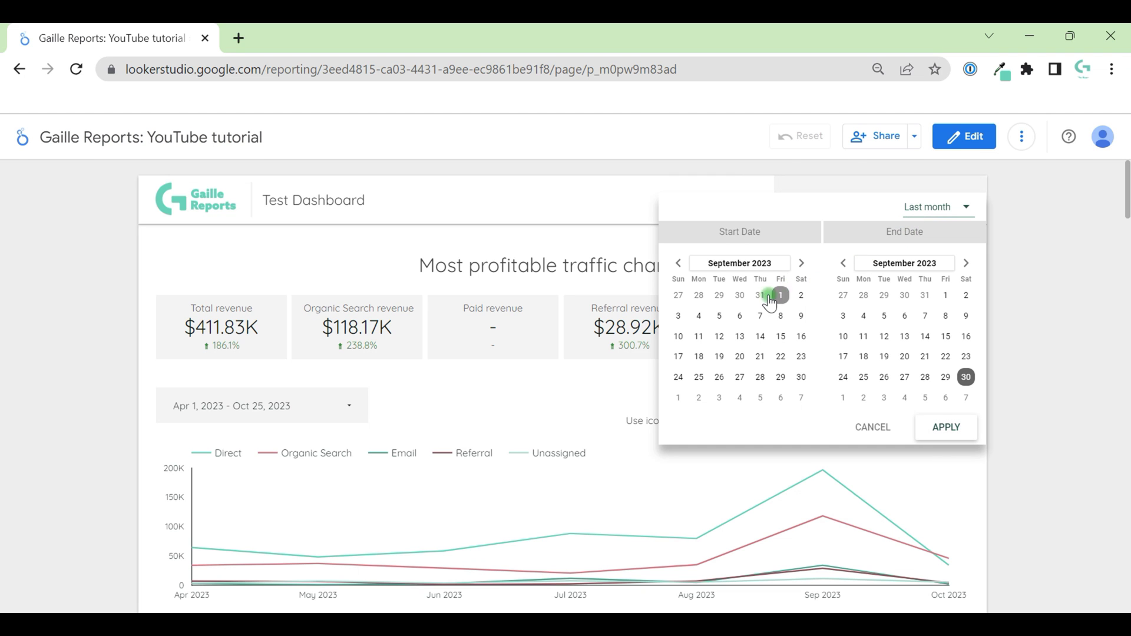
left_click(800, 266)
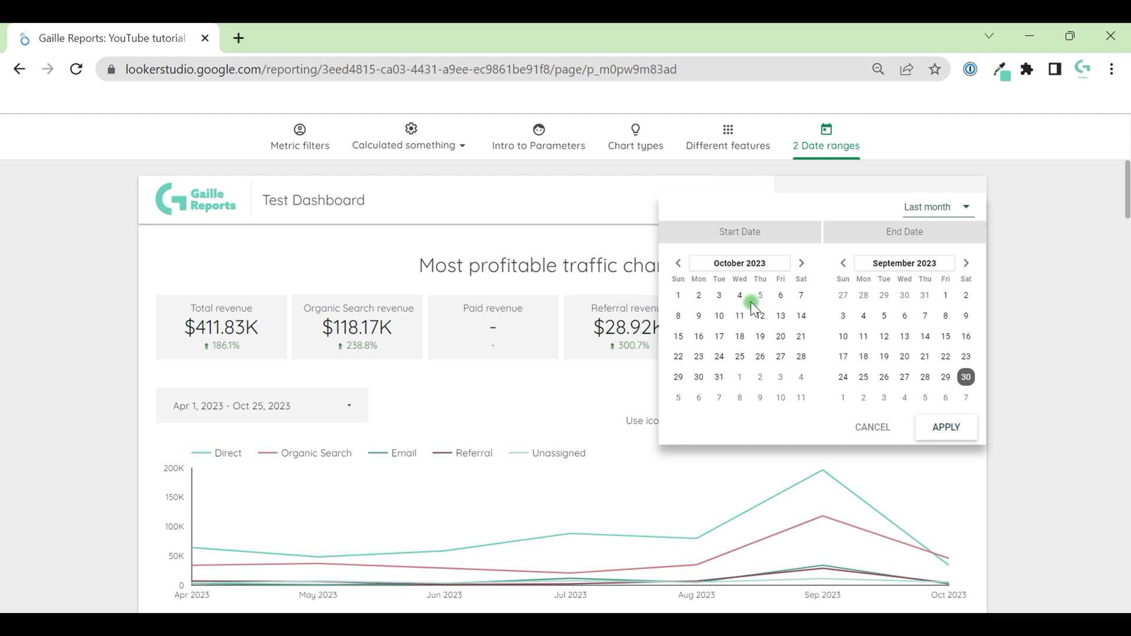
left_click(678, 295)
left_click(968, 265)
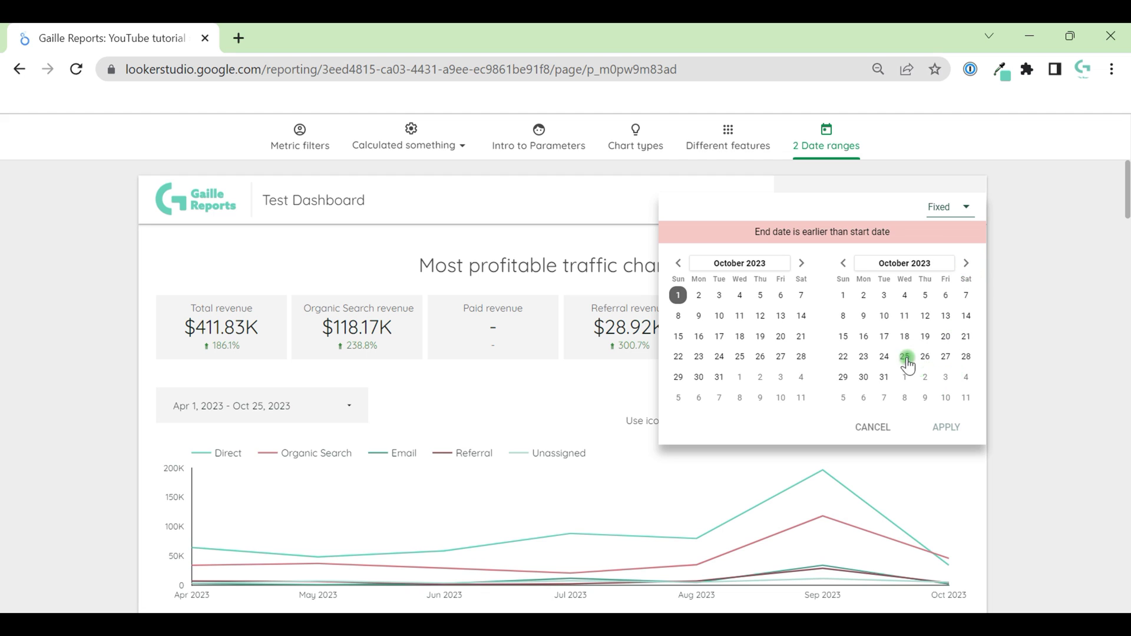
left_click(885, 336)
left_click(946, 425)
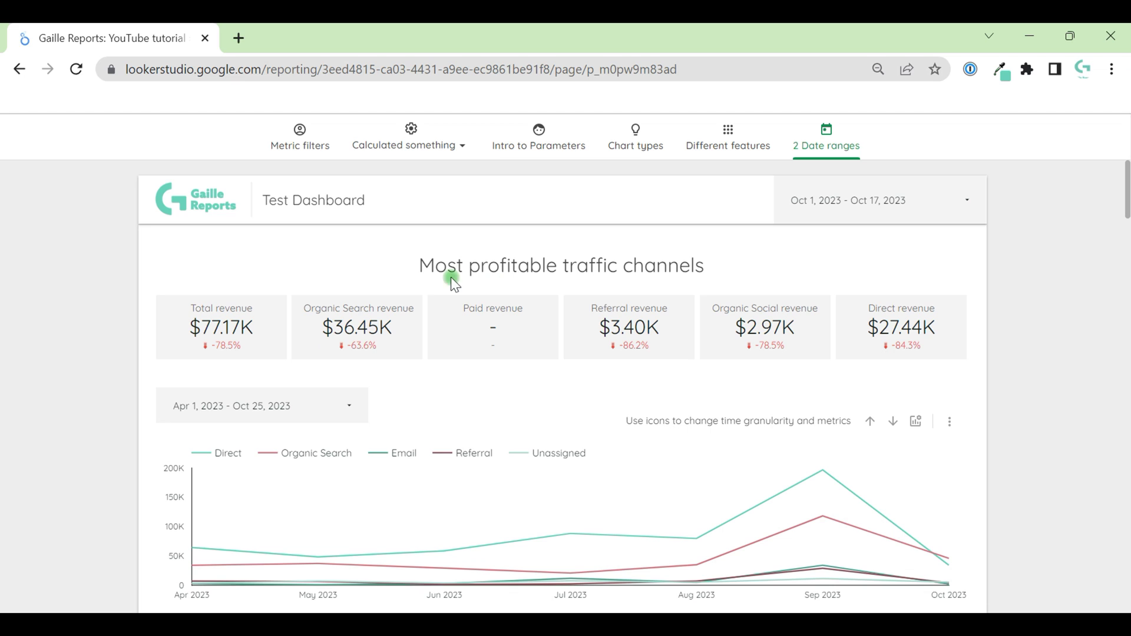
Change the chart date control's start offset from 6 to 2 months, giving Aug 1 – Oct 25, 2023
left_click(303, 399)
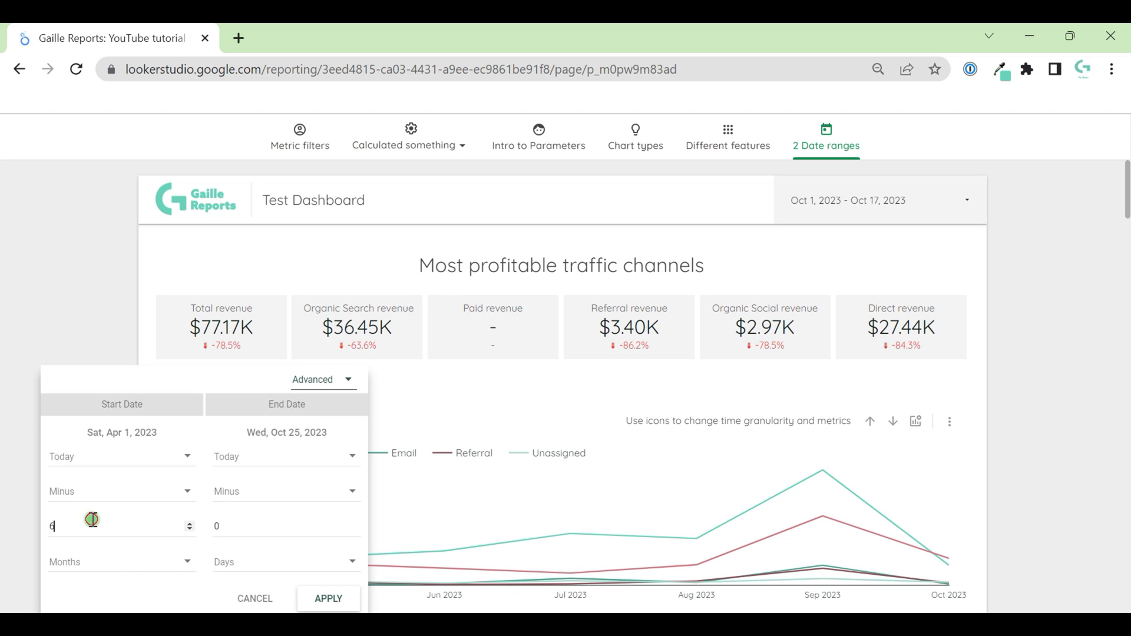
left_click(17, 514)
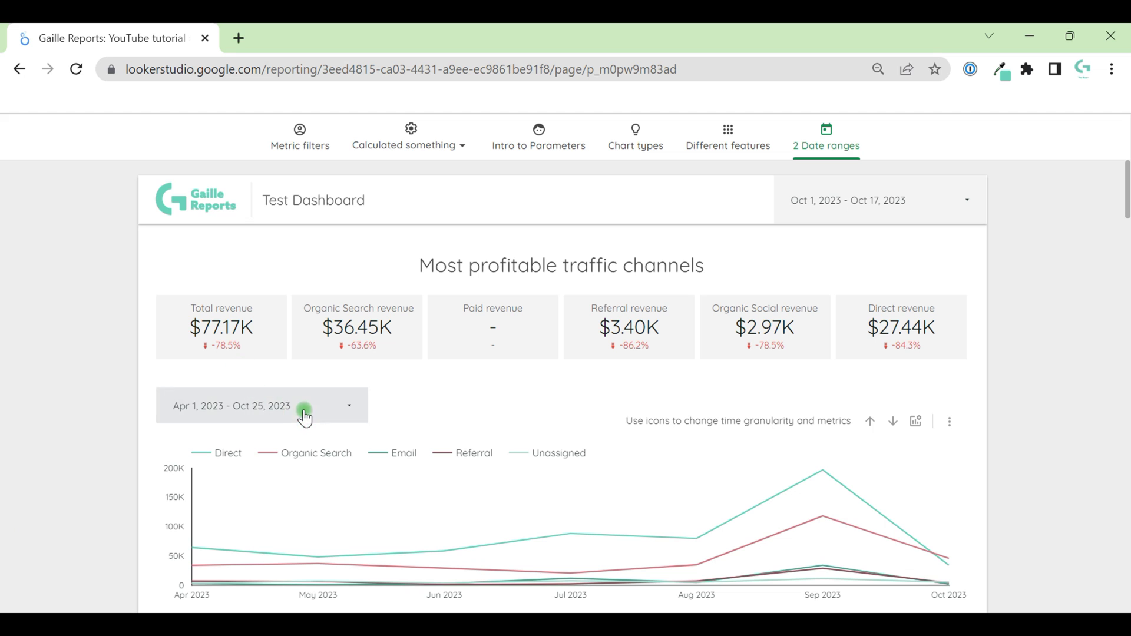
left_click(259, 401)
left_click(75, 526)
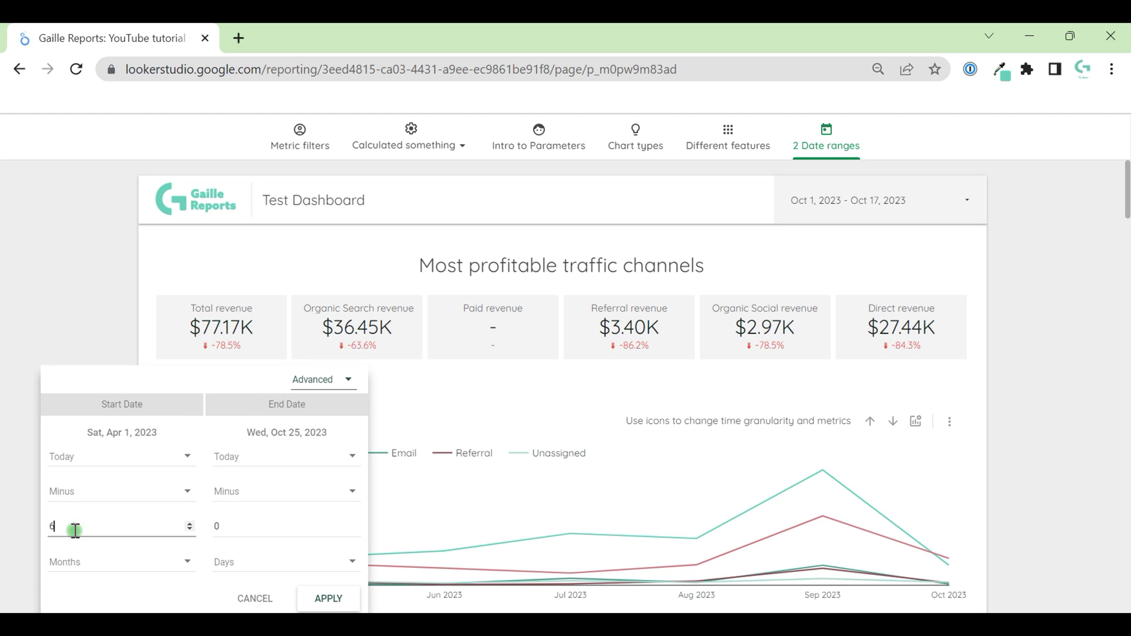
key("BackSpace")
type("2")
left_click(329, 598)
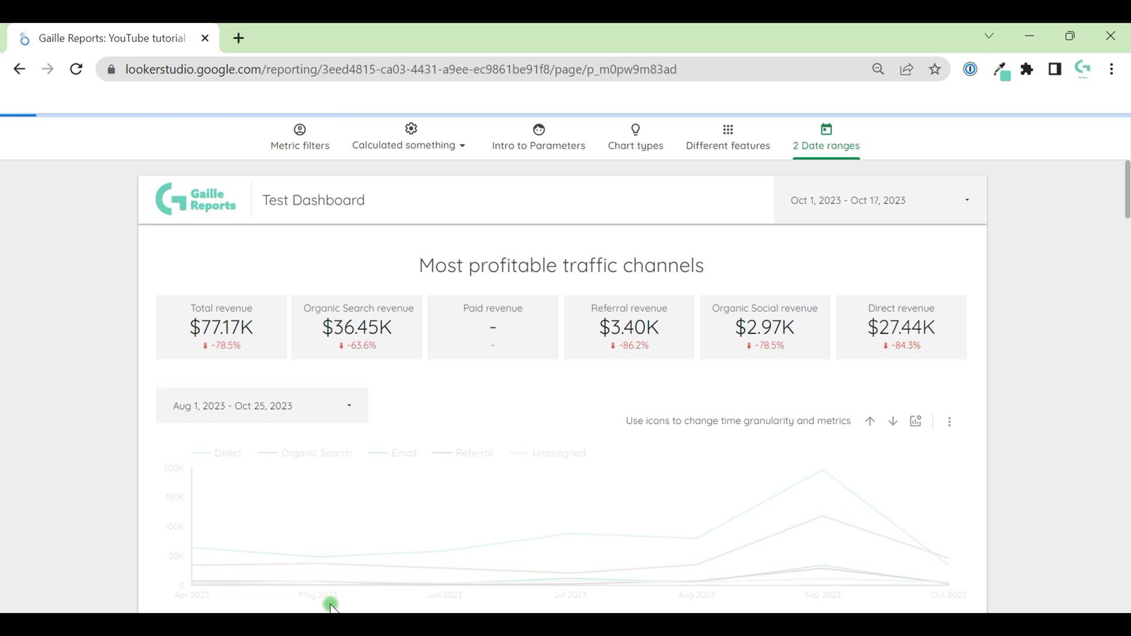
mouse_move(935, 517)
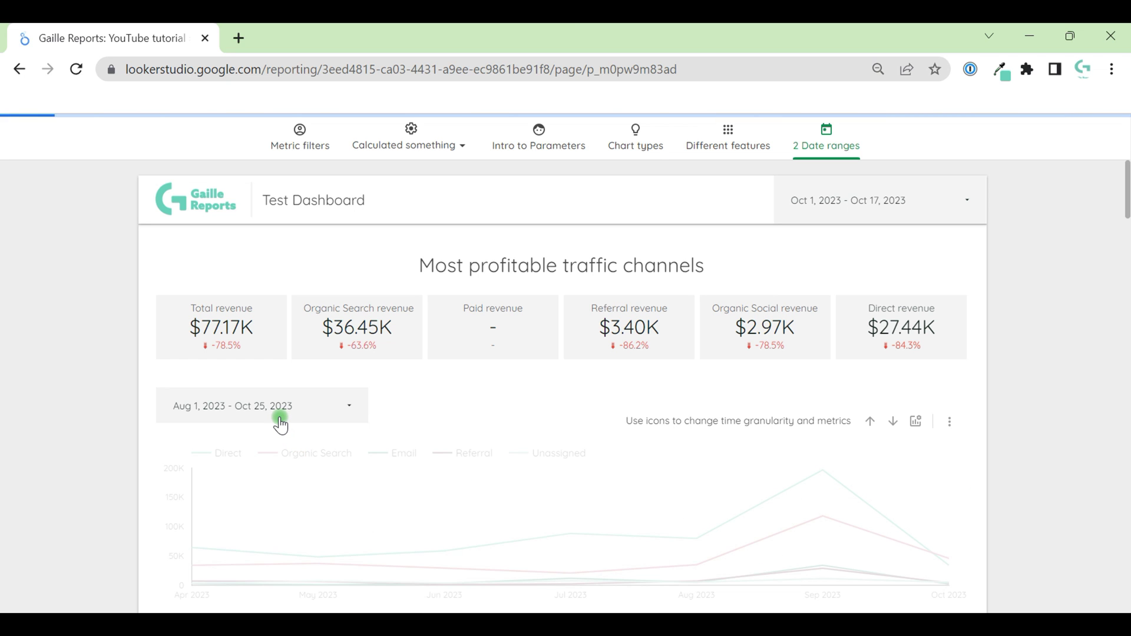